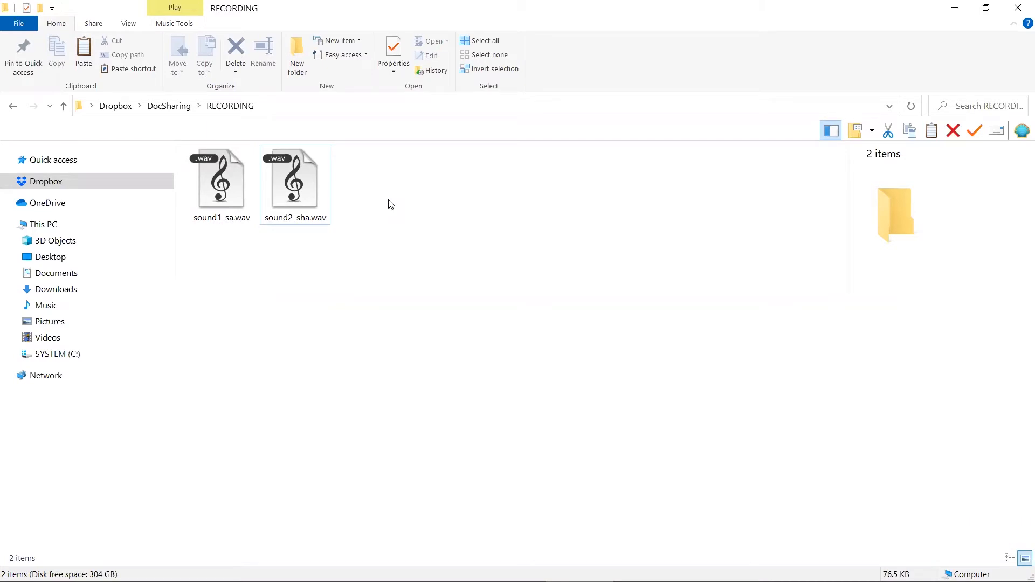
Play the recordings sound1_sa.wav and sound2_sha.wav from the RECORDING folder
double_click(243, 204)
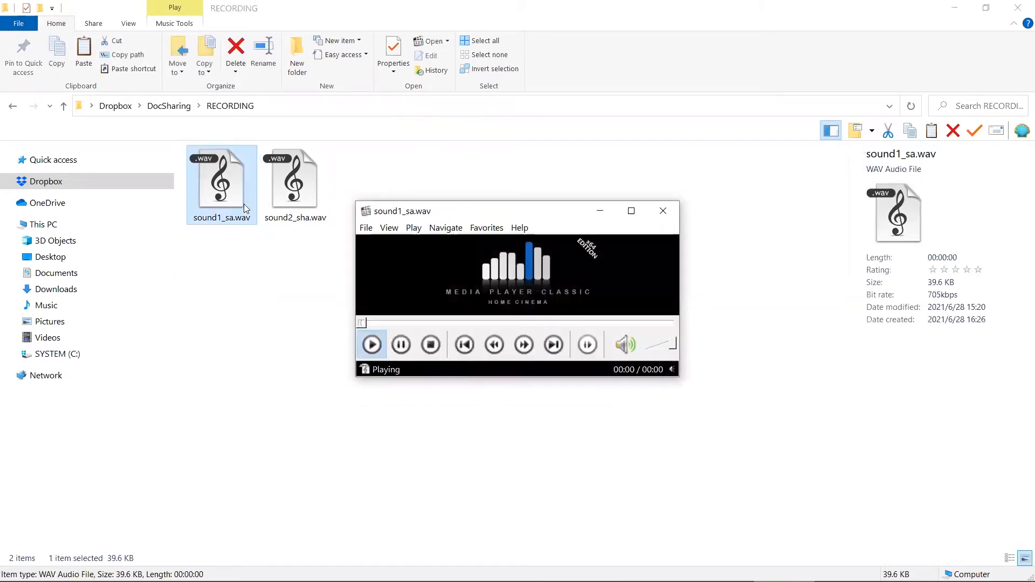
double_click(294, 183)
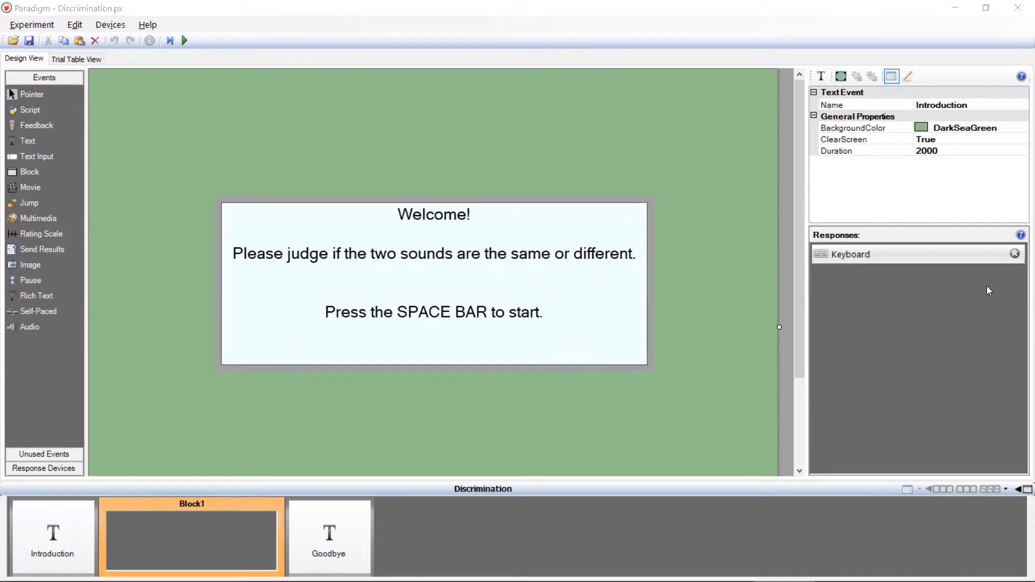
Switch to Paradigm and place two Audio events one after the other inside Block1 of the Discrimination experiment
left_click(323, 537)
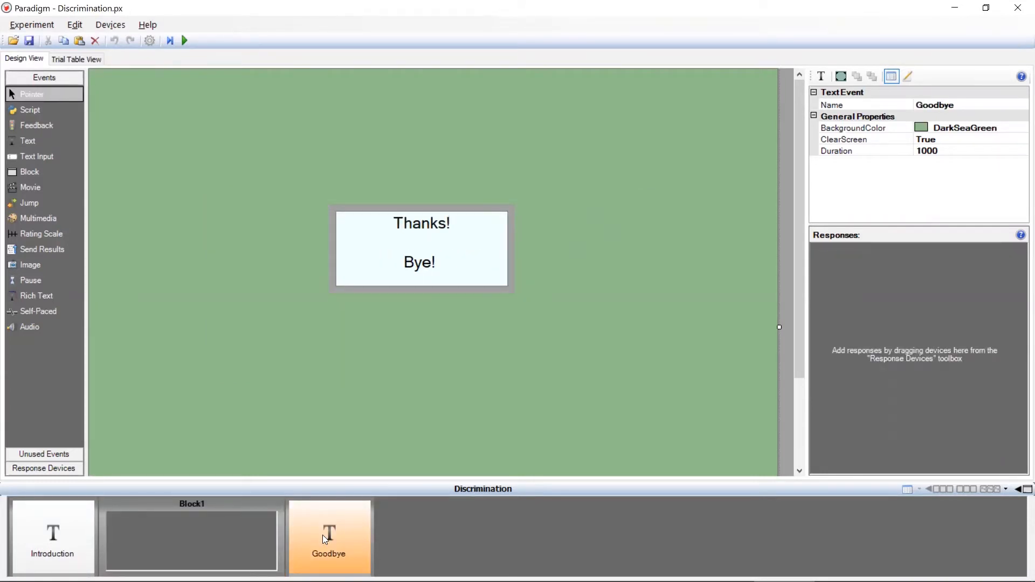
left_click(256, 503)
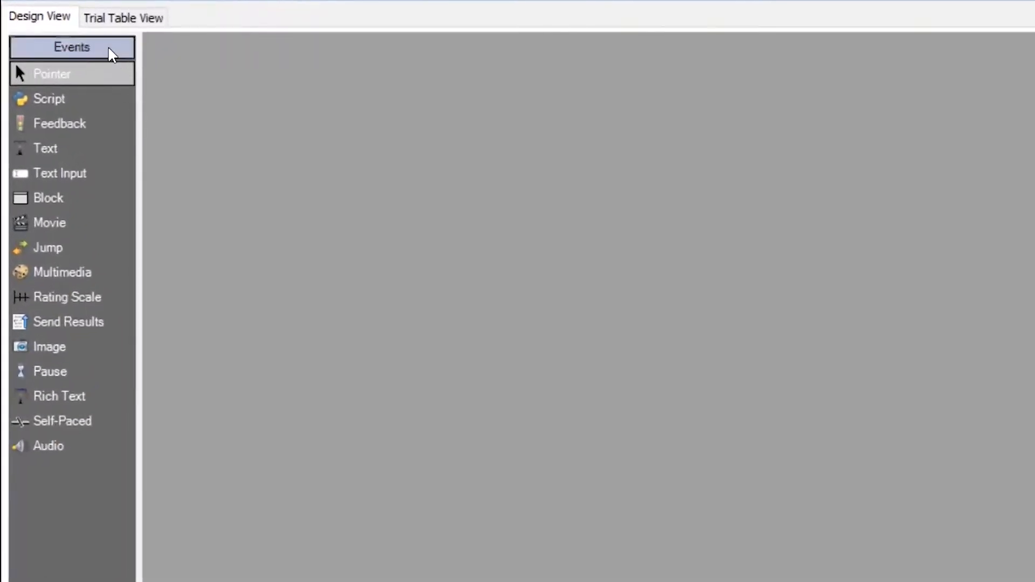
left_click(114, 445)
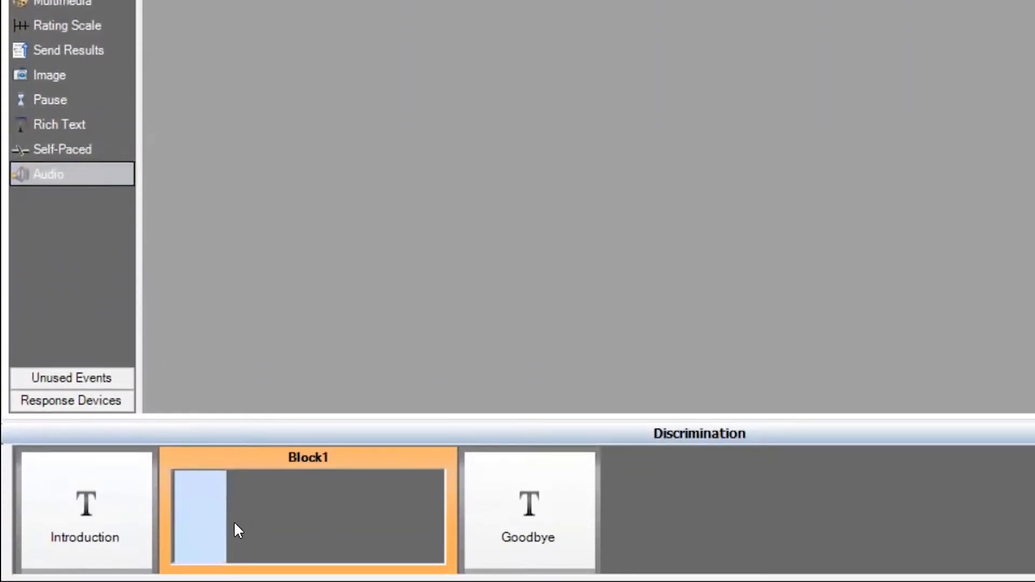
left_click(234, 525)
left_click(28, 178)
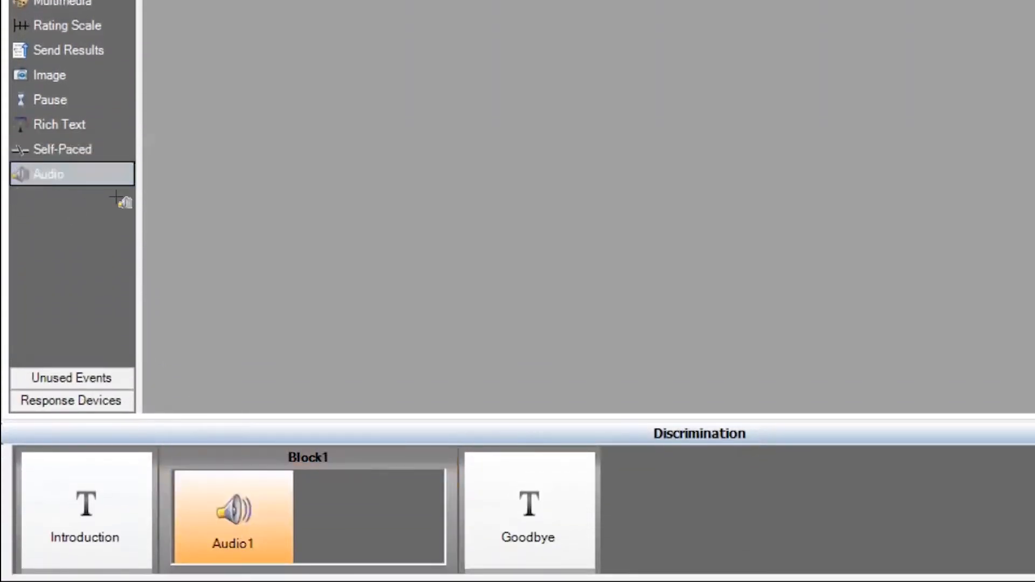
left_click(348, 511)
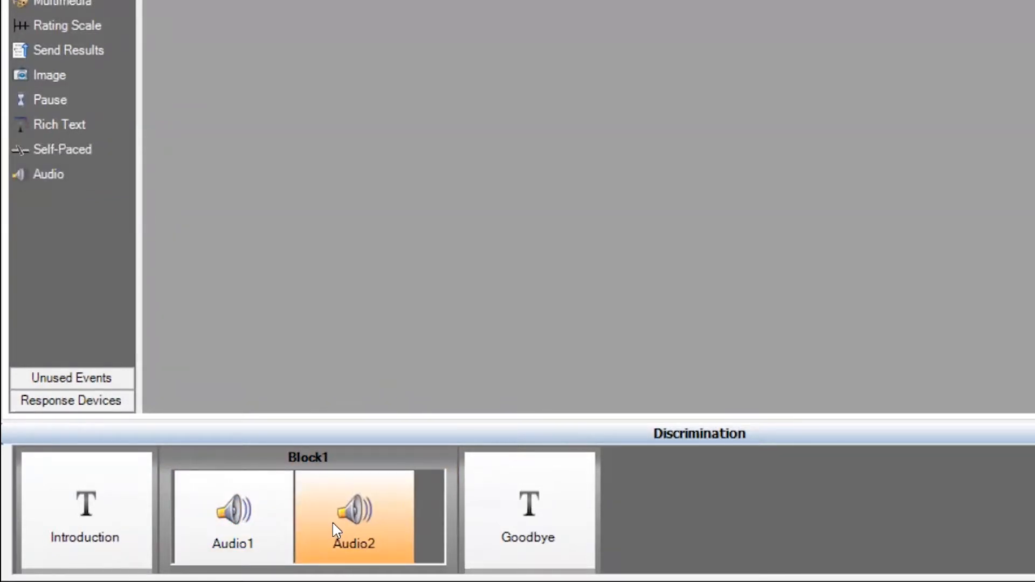
left_click(248, 512)
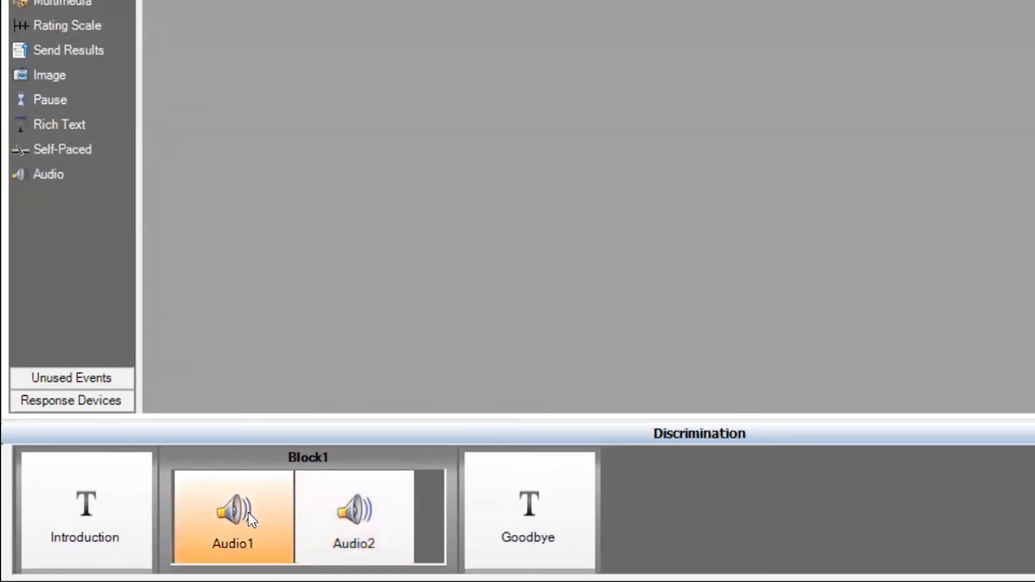
left_click(349, 526)
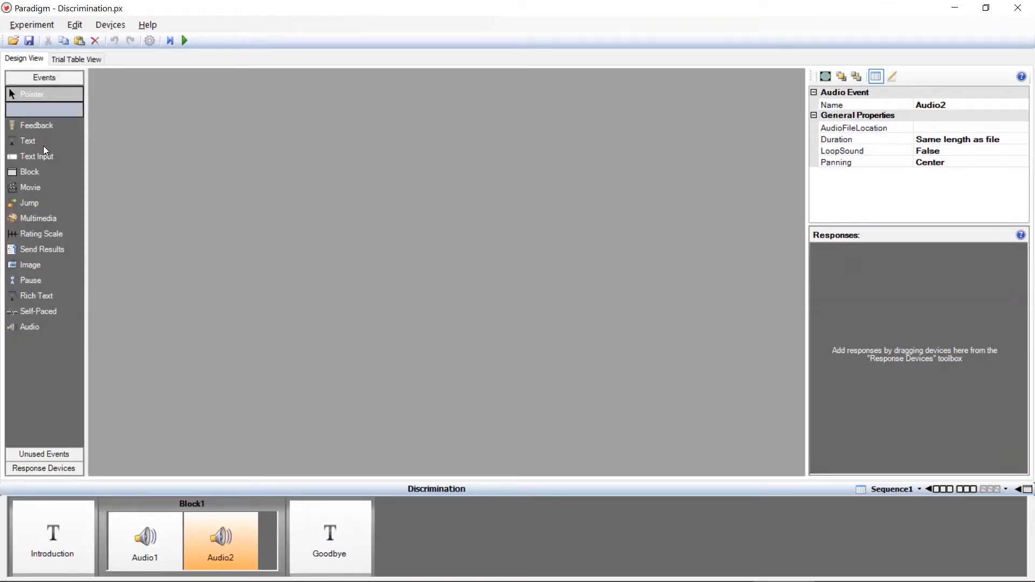
Insert a Pause event between the two Audio events in Block1 and name it ISI
left_click_drag(47, 285, 197, 543)
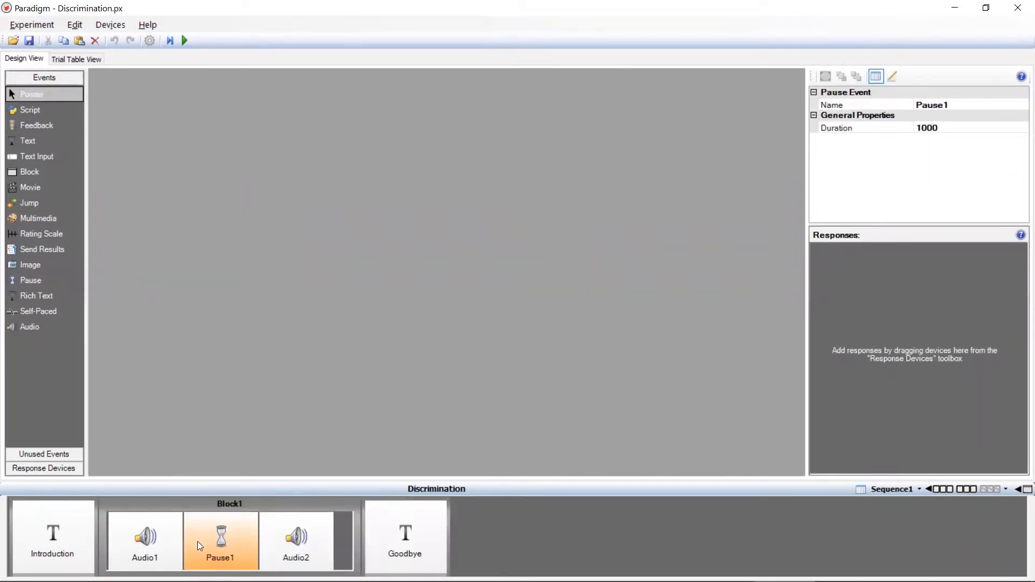
left_click(965, 104)
double_click(964, 104)
type("ISI")
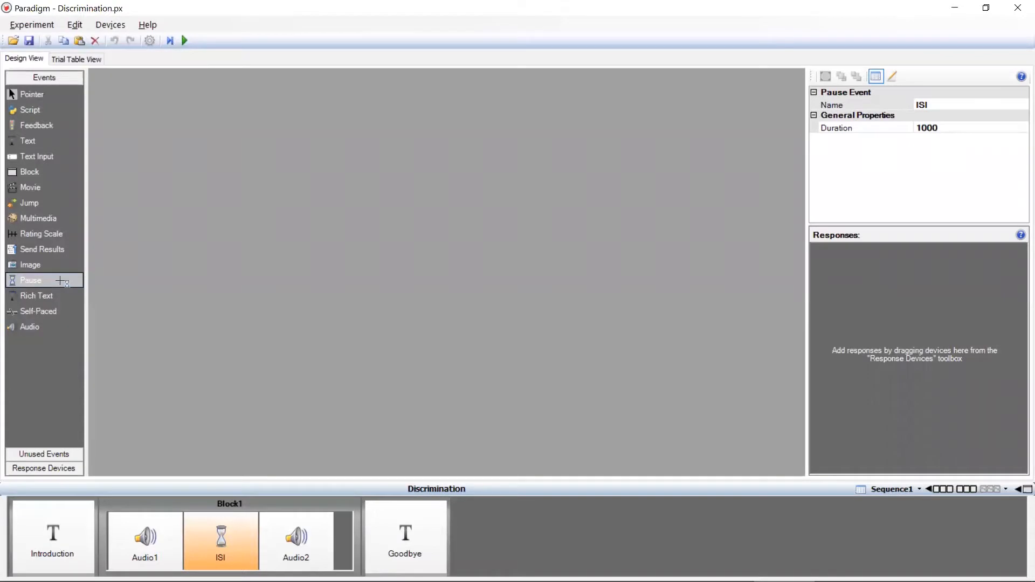
Add a Pause event after Audio2 at the end of Block1 and name it ITI
mouse_move(31, 280)
left_mouse_down()
mouse_move(251, 410)
mouse_move(349, 535)
left_mouse_up()
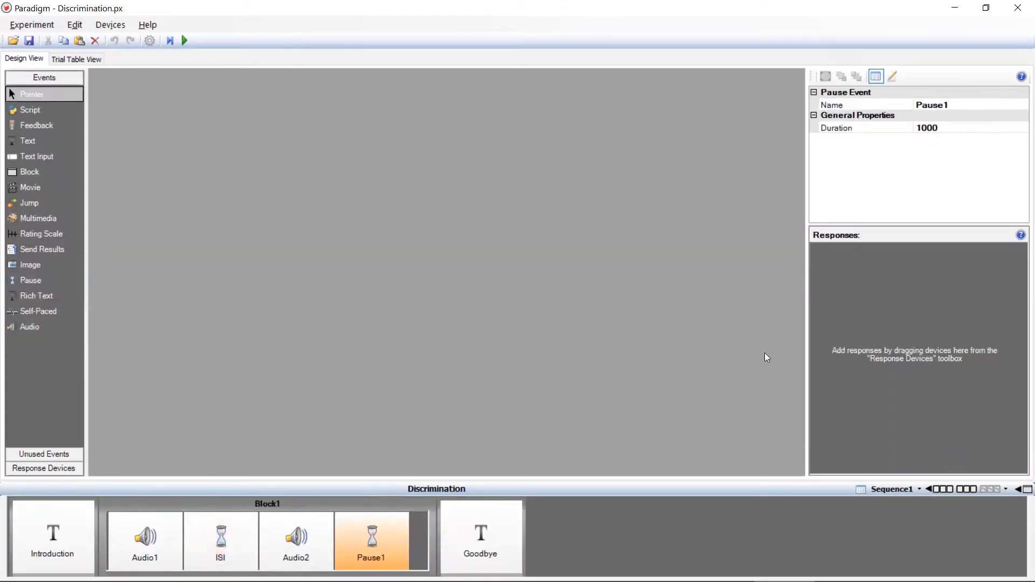
left_click(961, 102)
left_click_drag(962, 103, 902, 102)
type("ITI")
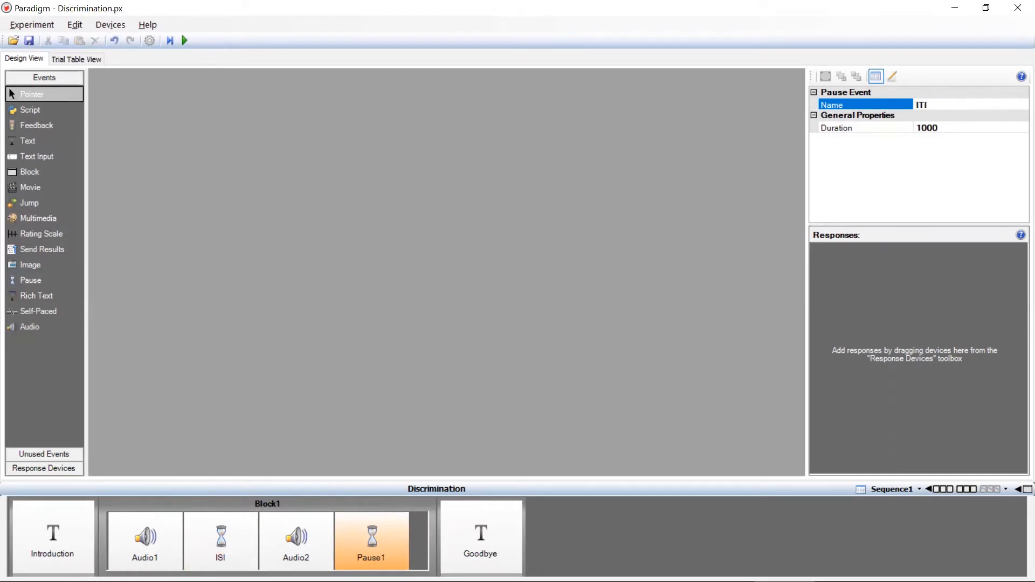
Rename the first column of the trial table Sound1 and connect the Audio1 event's File property to it
left_click(166, 532)
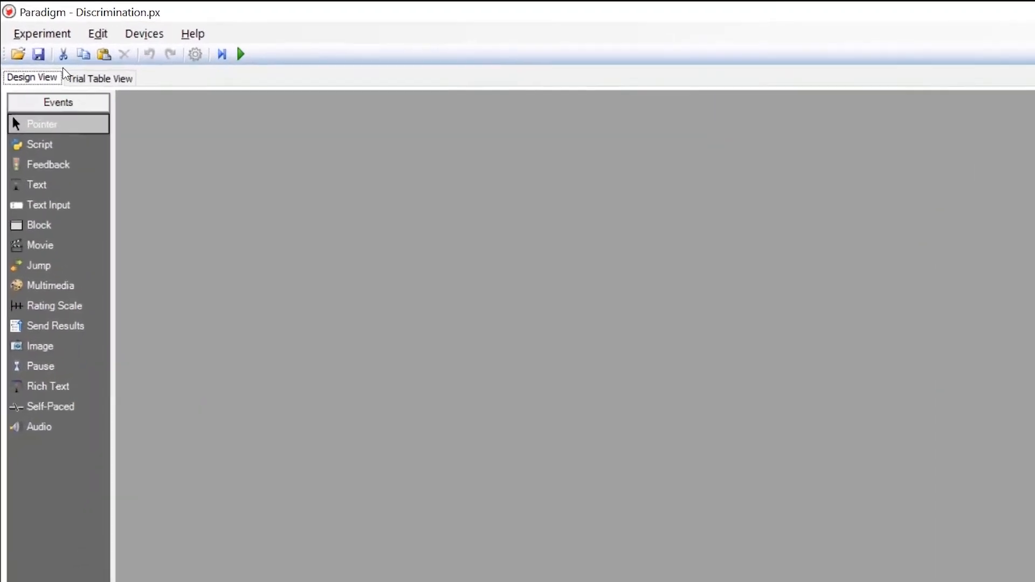
left_click(91, 85)
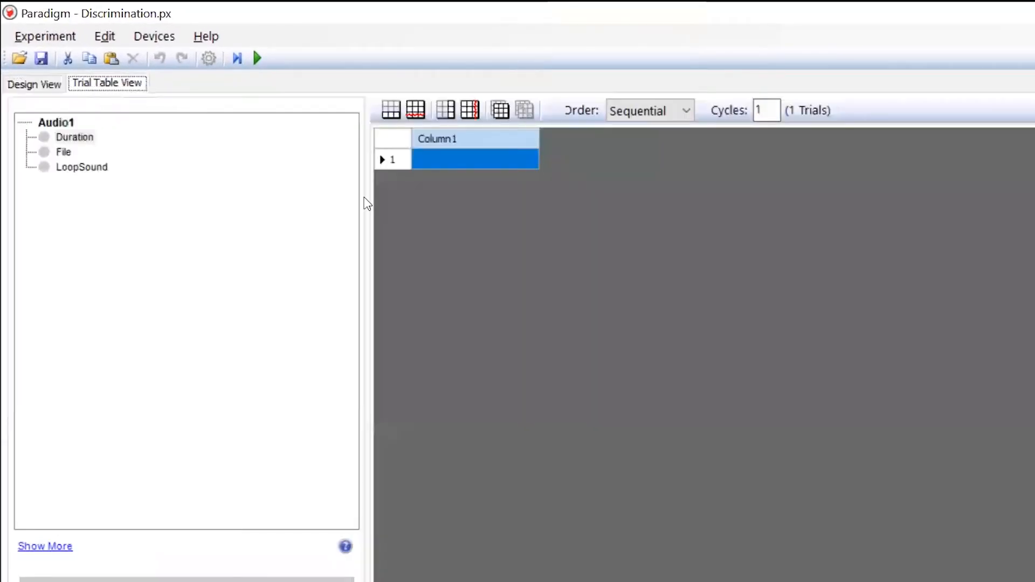
double_click(493, 138)
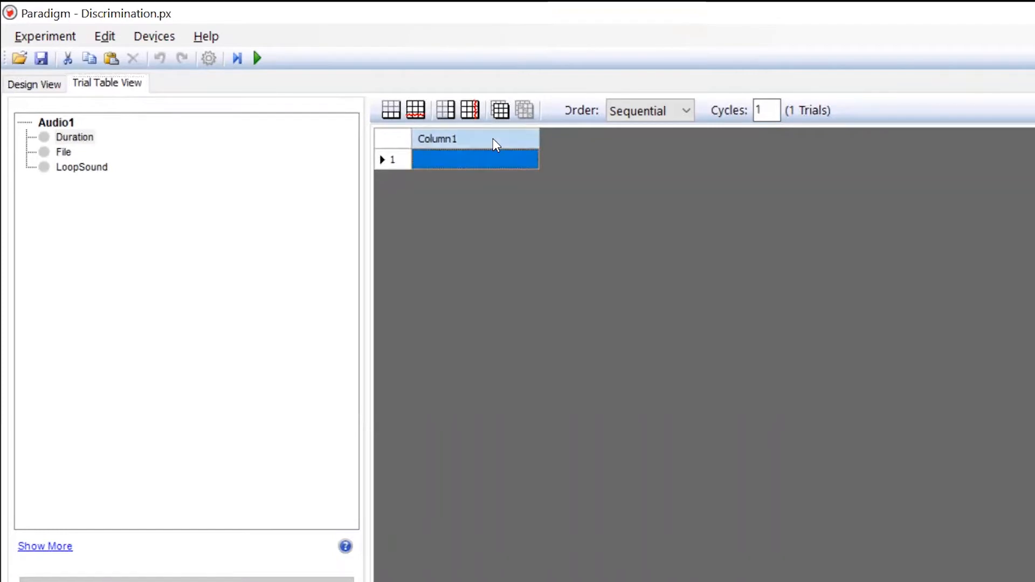
type("Sound1")
left_click(765, 452)
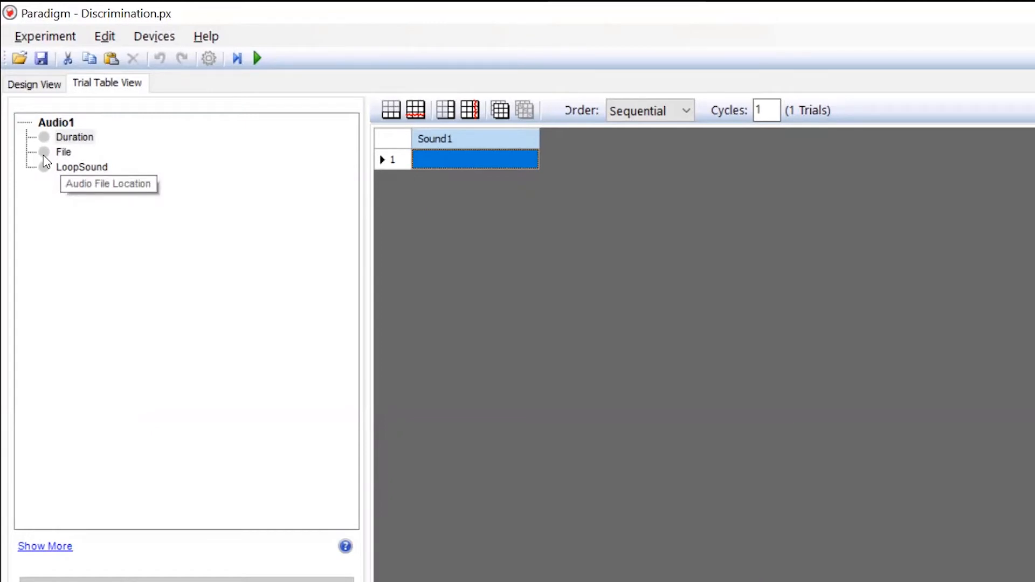
left_click_drag(43, 156, 451, 139)
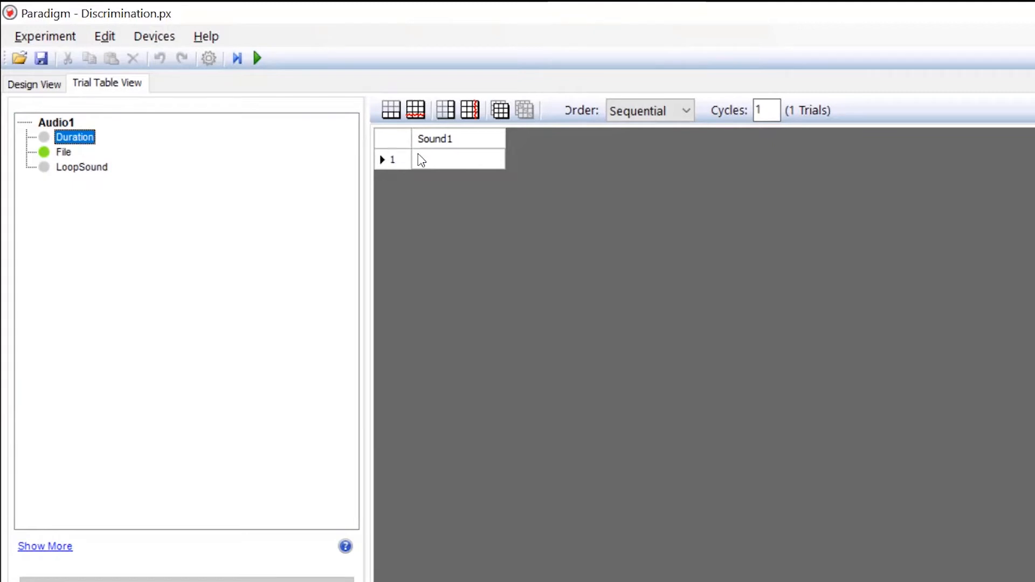
left_click(455, 138)
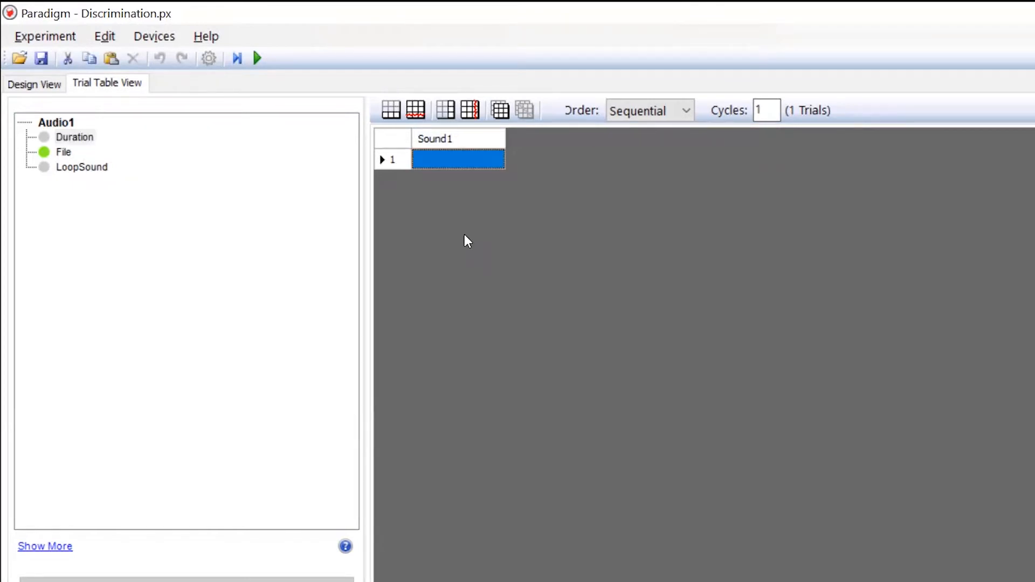
Add a trial table column named Sound2 and connect the Audio2 event's File property to it
left_click(445, 109)
type("Sound2")
left_click(763, 453)
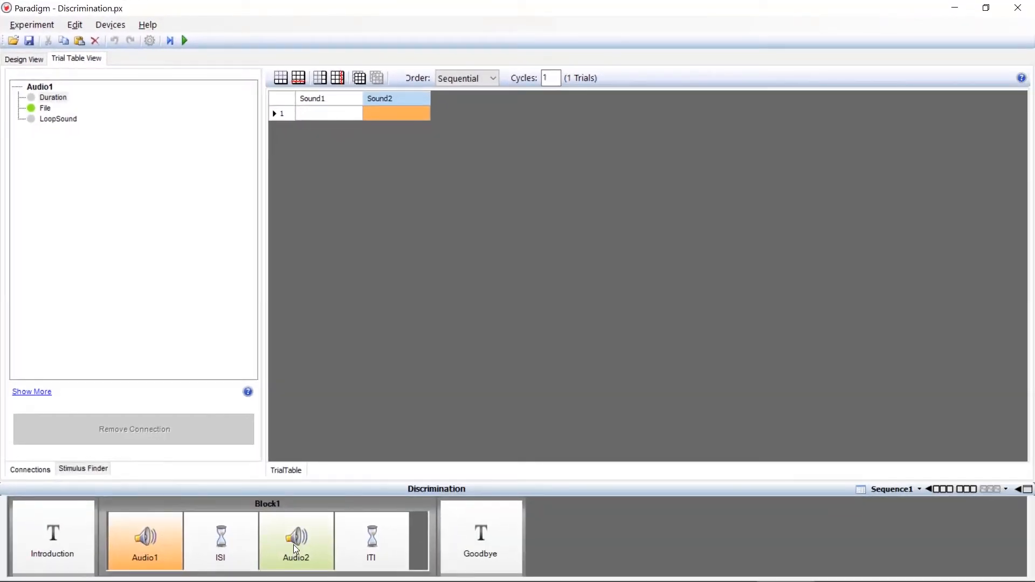
left_click(295, 549)
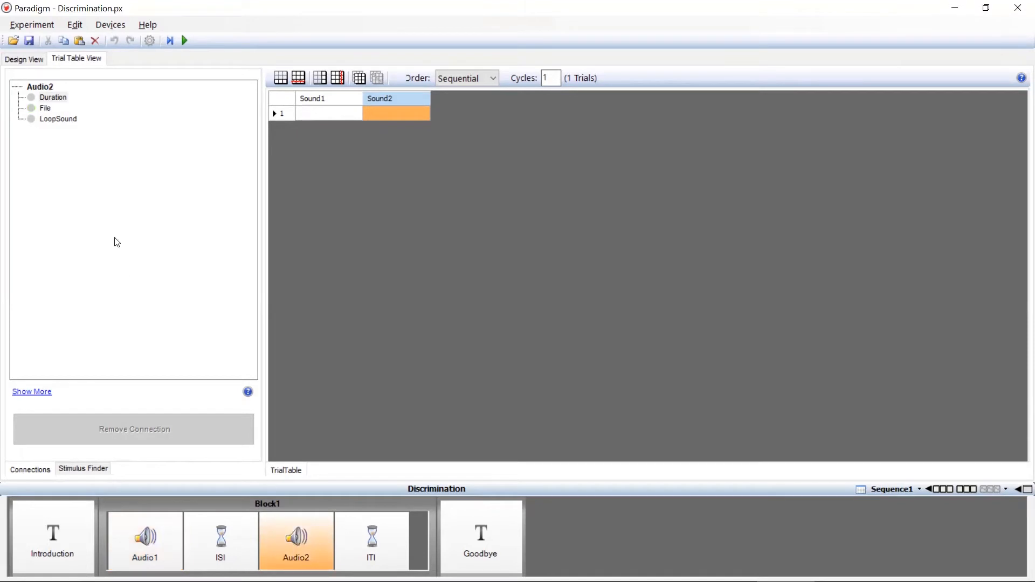
left_click_drag(34, 115, 400, 100)
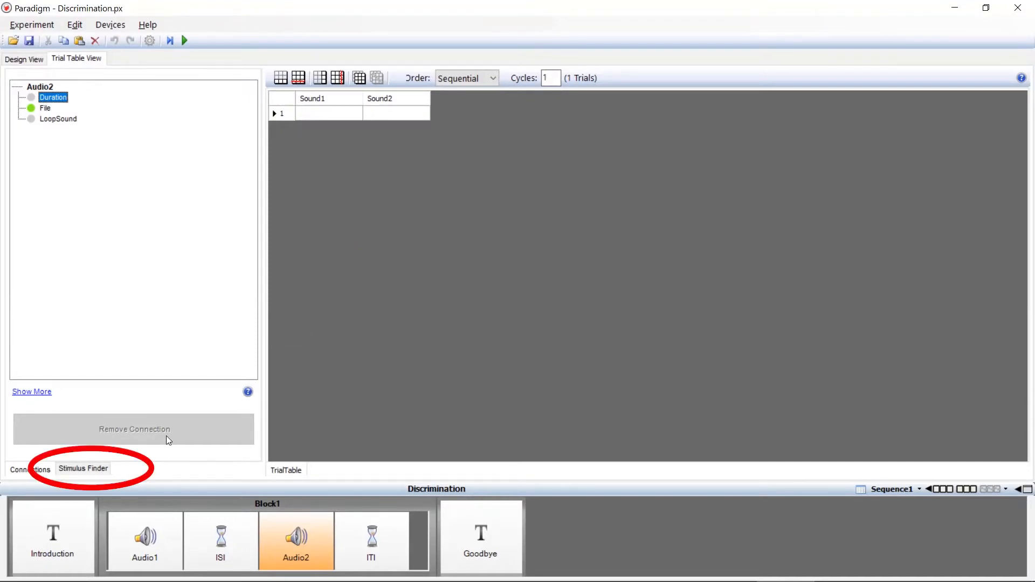
Fill trial 1 with the stimuli sound1_sa.wav under Sound1 and sound2_sha.wav under Sound2
left_click(95, 471)
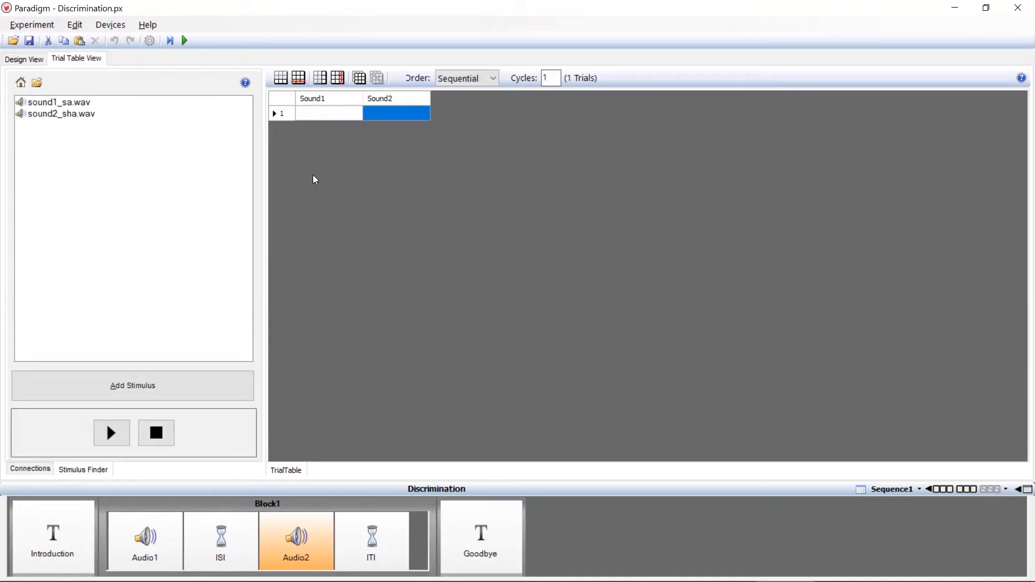
left_click(310, 119)
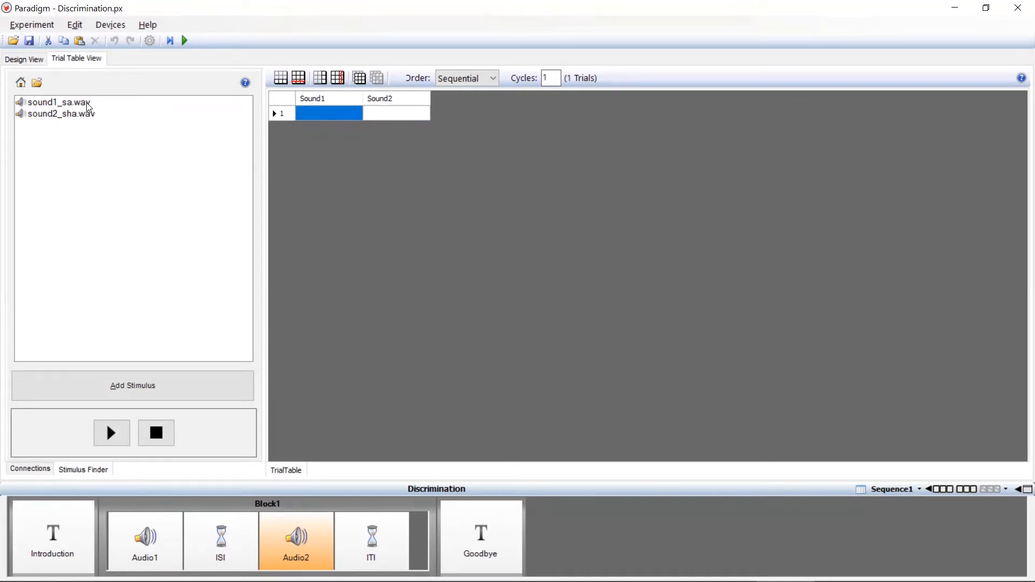
left_click(88, 106)
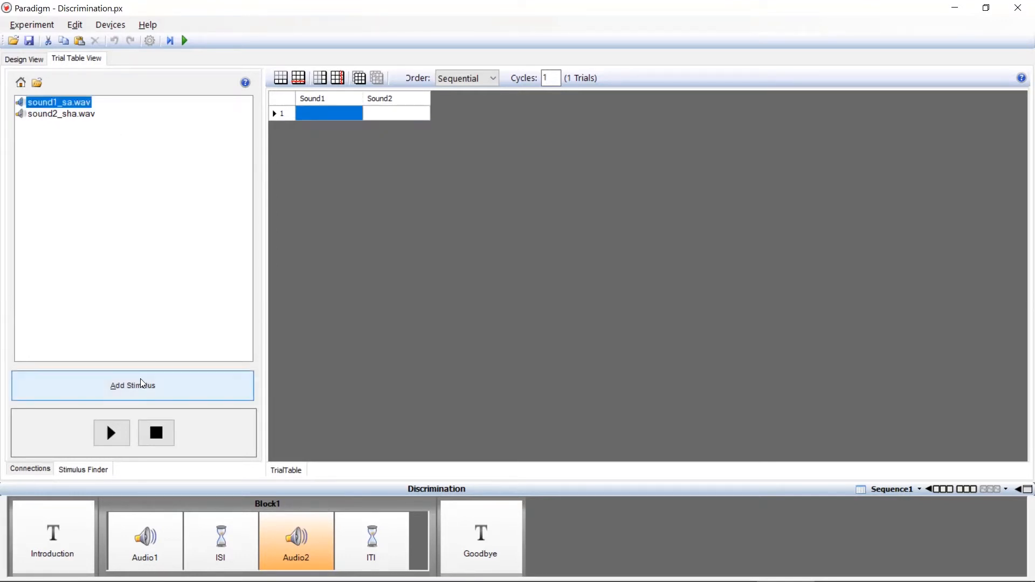
left_click(183, 387)
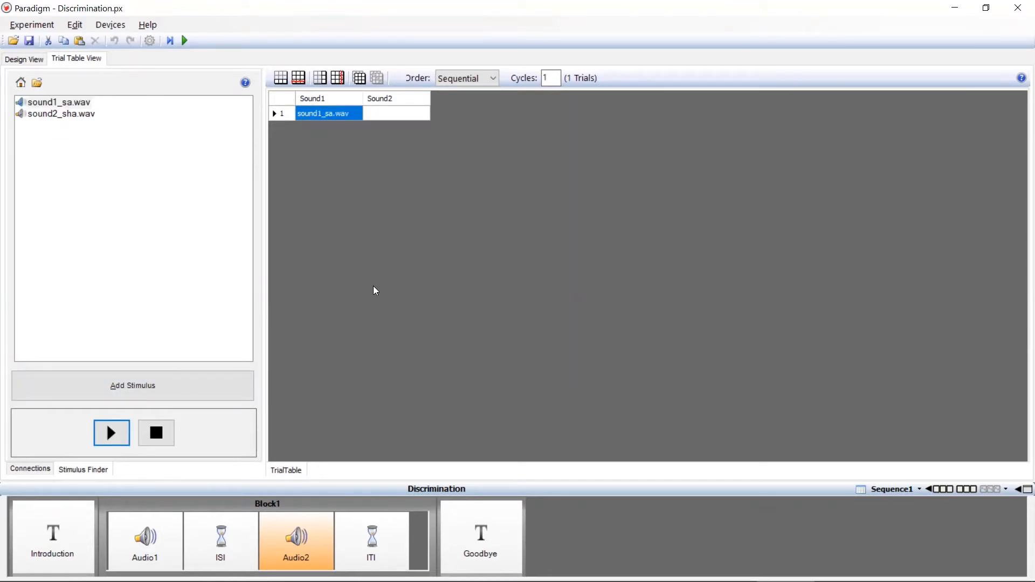
left_click(413, 119)
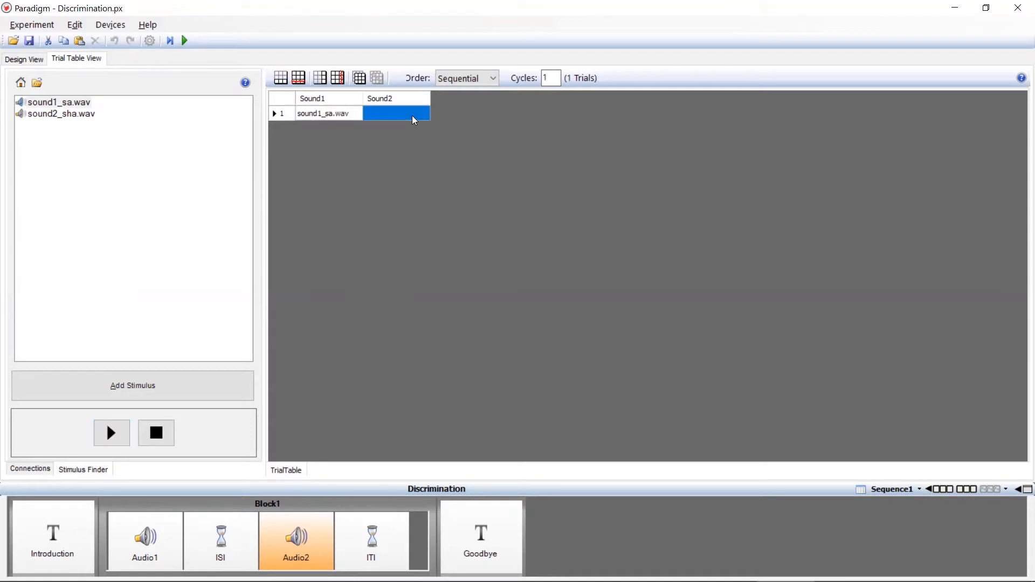
left_click(84, 114)
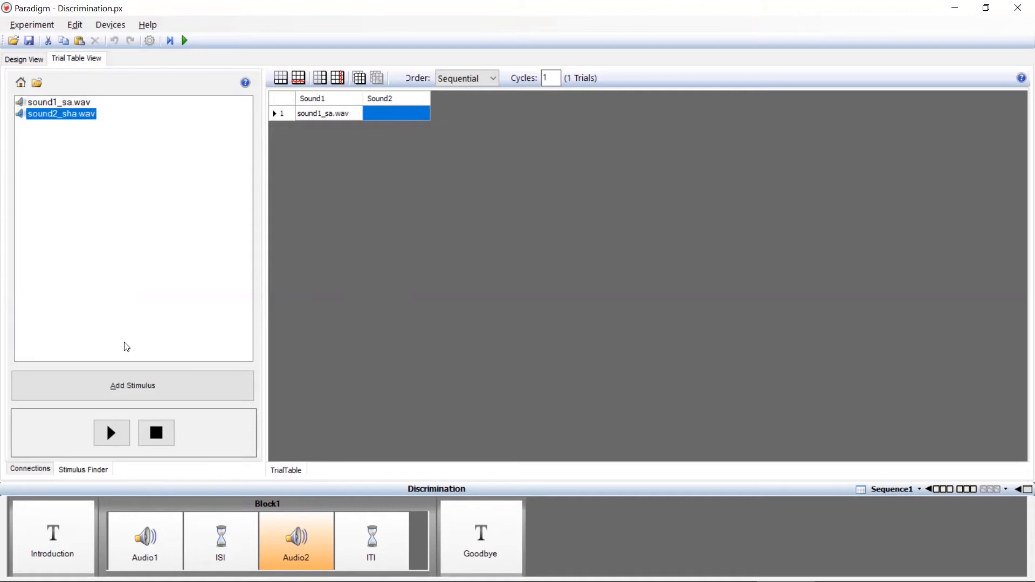
left_click(173, 388)
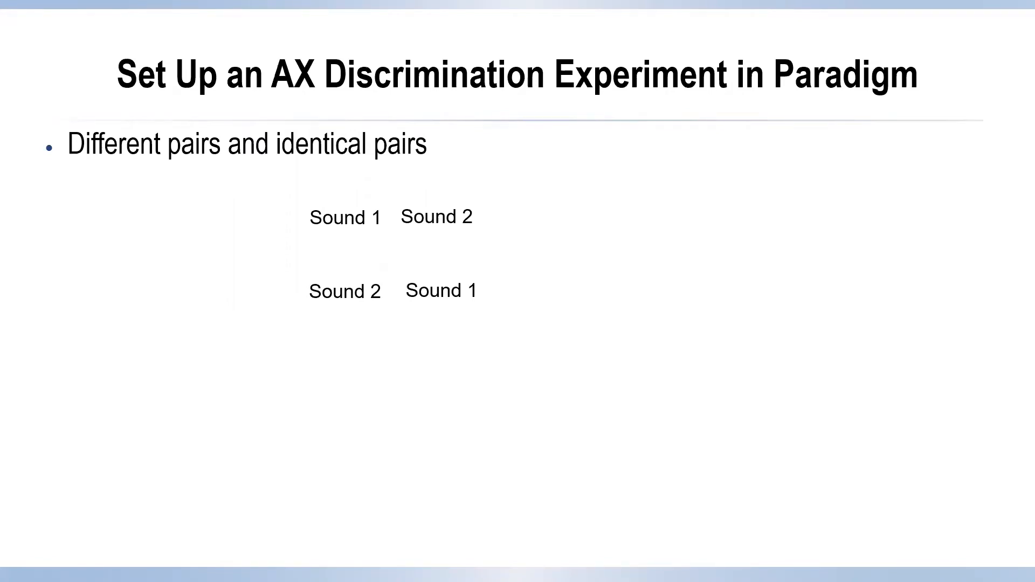
key("Right")
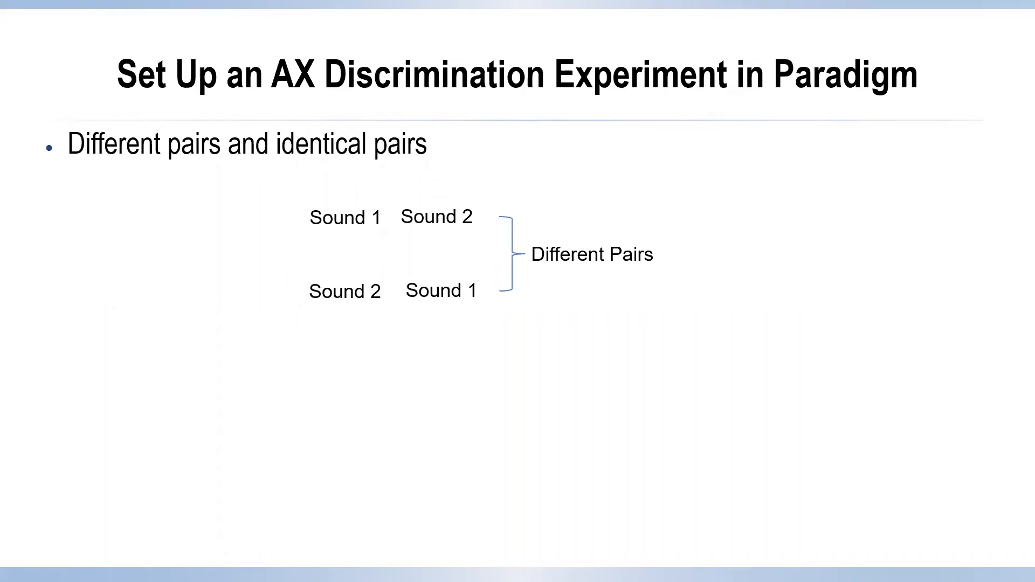
key("Right")
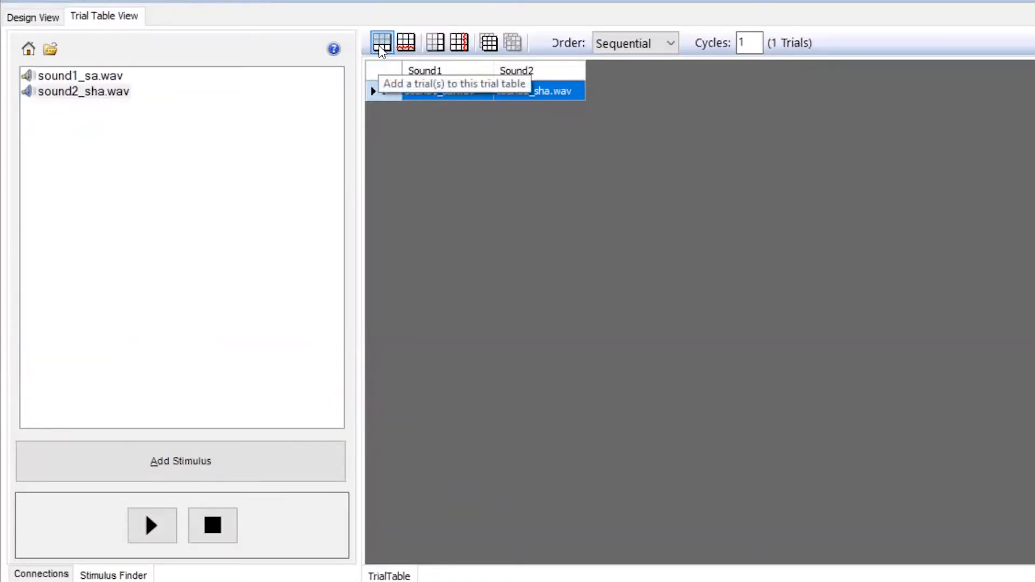
Add 3 new trials to the trial table
left_click(381, 50)
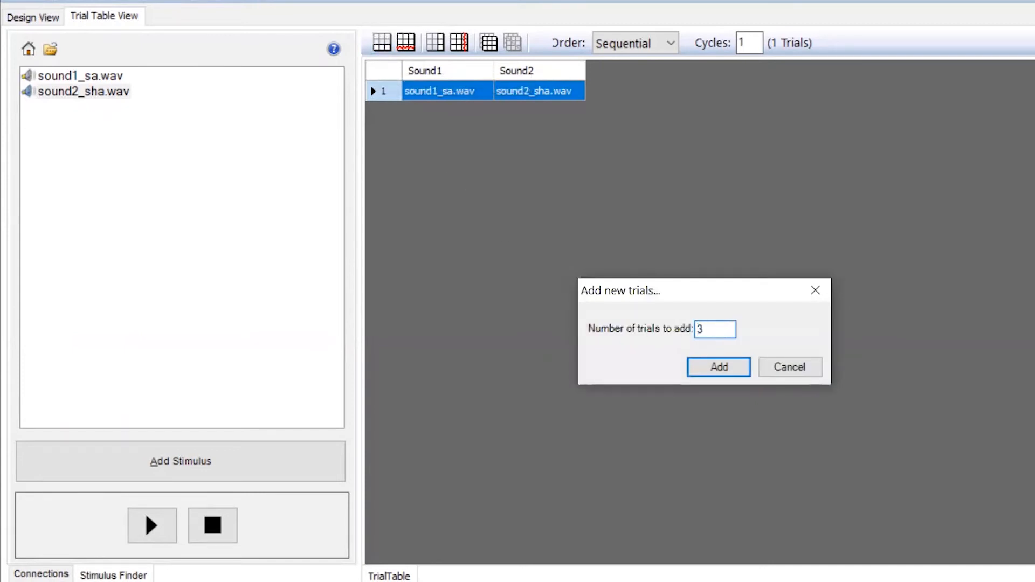
type("3")
left_click(715, 370)
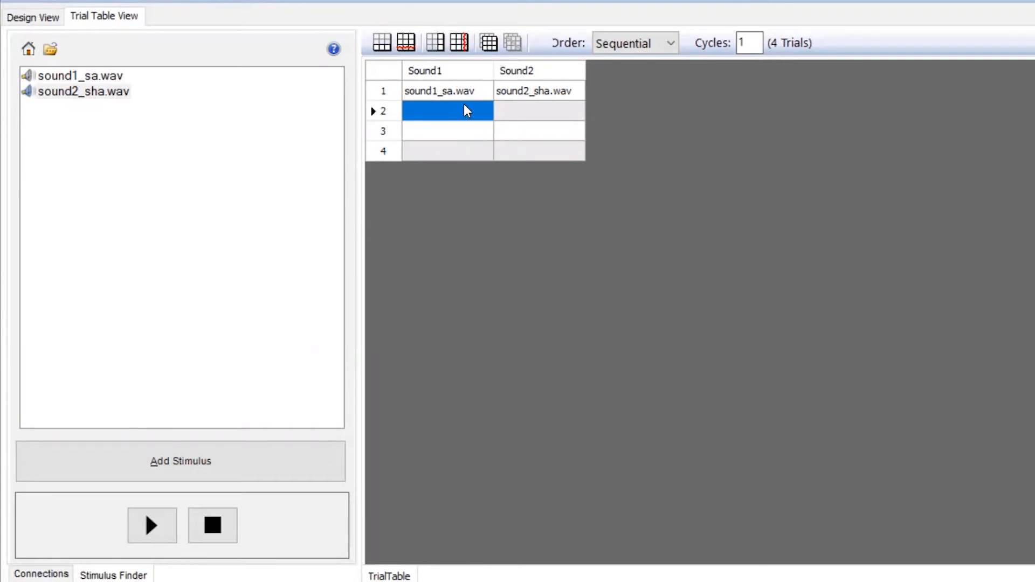
Fill trial 2 with sound2_sha.wav under Sound1 and sound1_sa.wav under Sound2
left_click(87, 92)
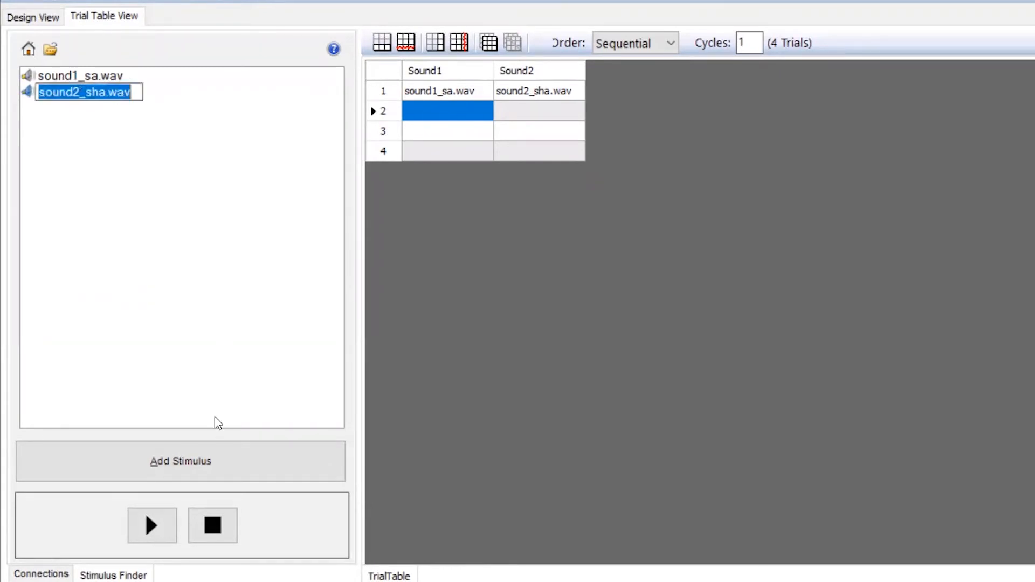
left_click(209, 464)
left_click(526, 110)
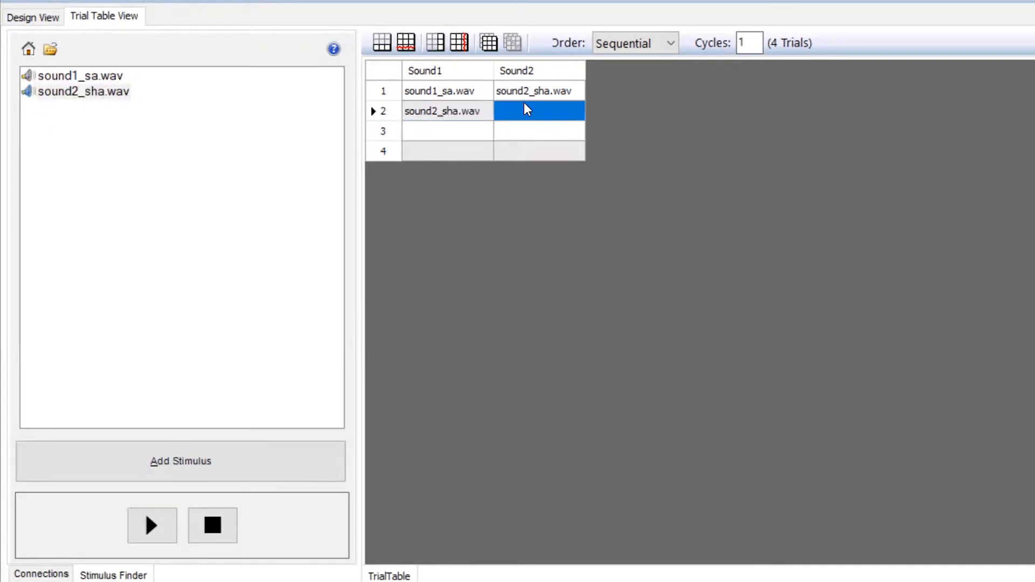
left_click(114, 76)
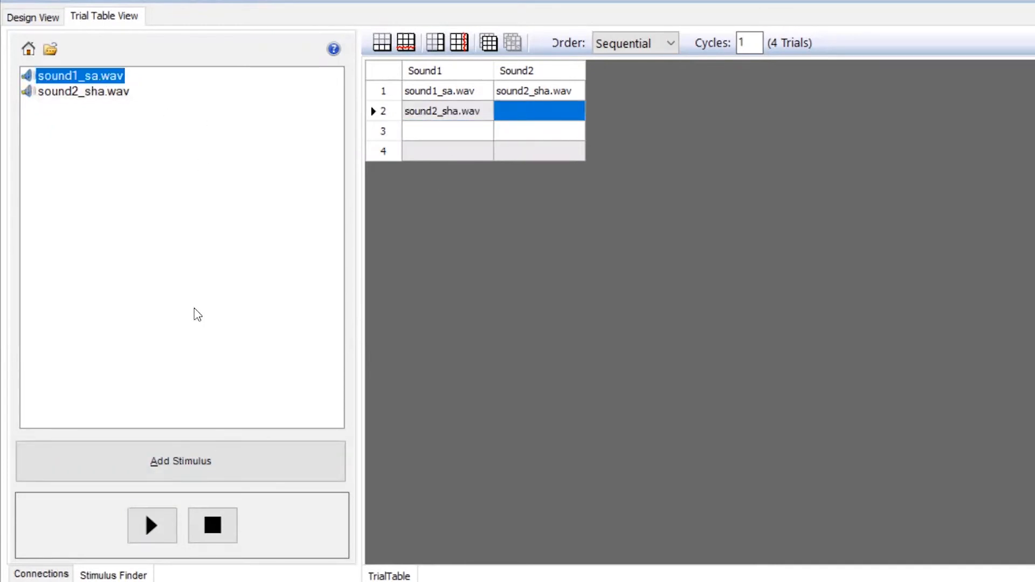
left_click(191, 455)
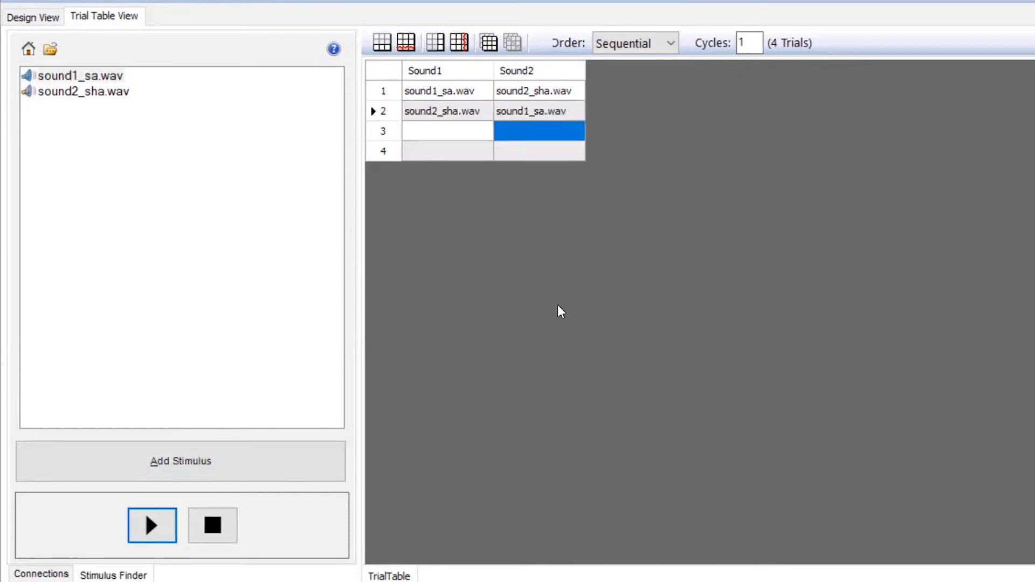
Fill trial 3 with the stimulus sound1_sa.wav under both Sound1 and Sound2
left_click(463, 131)
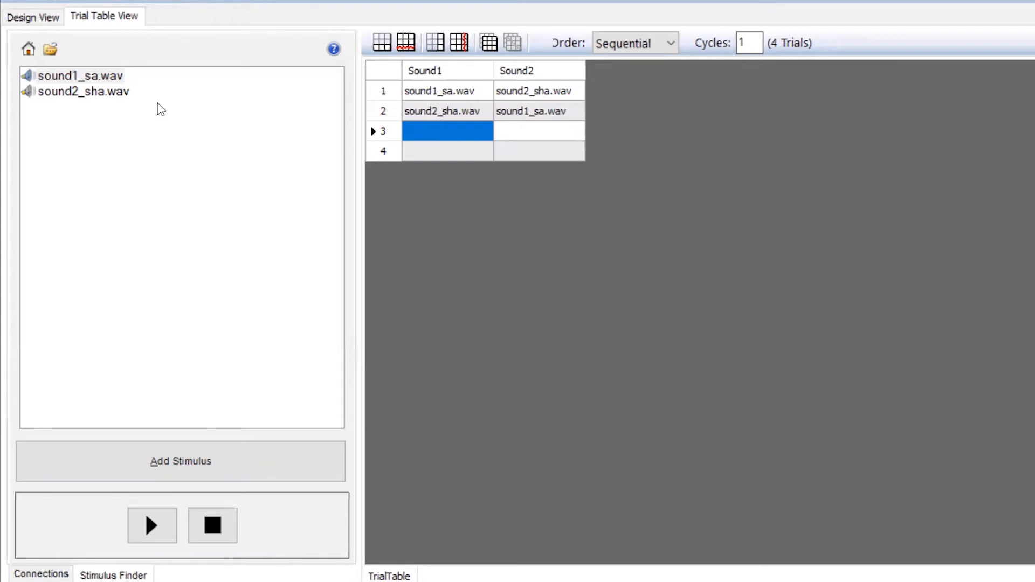
left_click(99, 76)
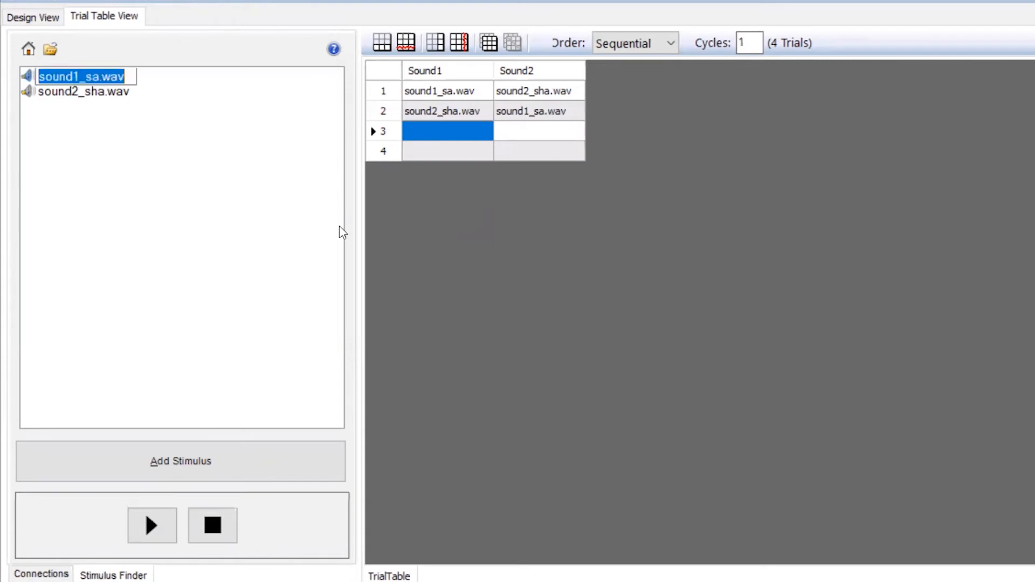
left_click(253, 464)
left_click(516, 128)
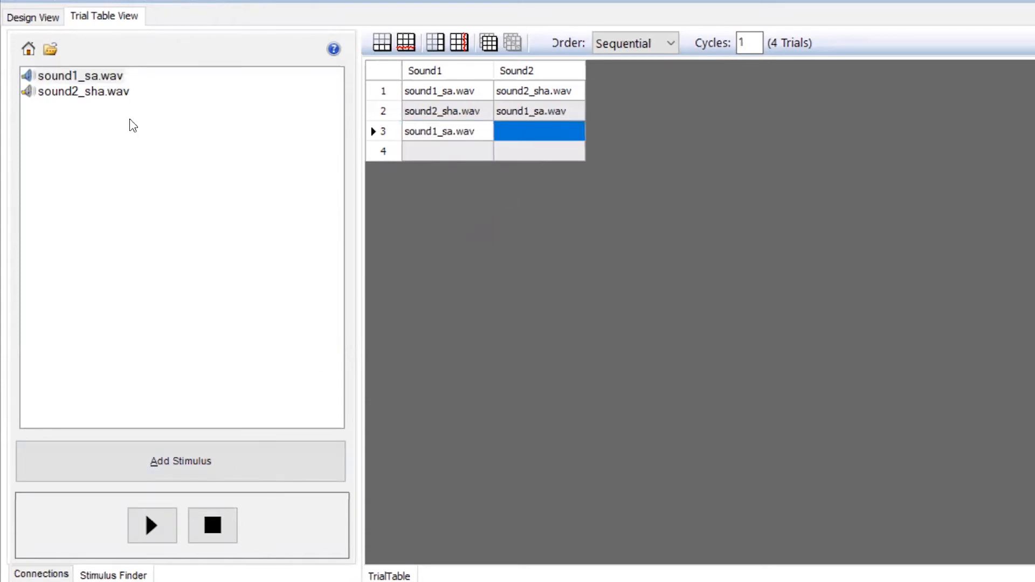
left_click(103, 76)
left_click(227, 476)
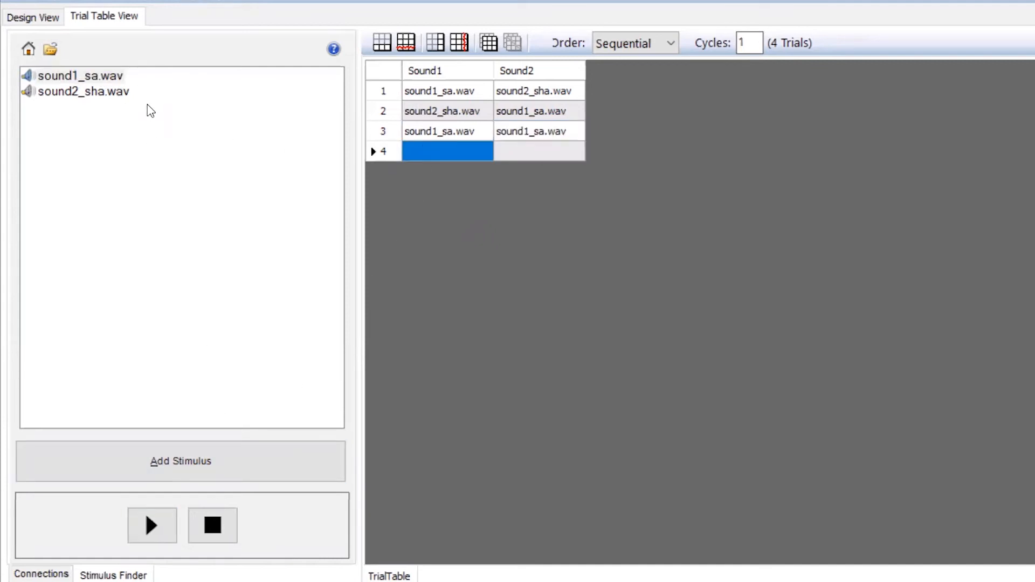
Fill trial 4 with sound2_sha.wav under both Sound1 and Sound2, and set the trial order to Randomized
left_click(114, 94)
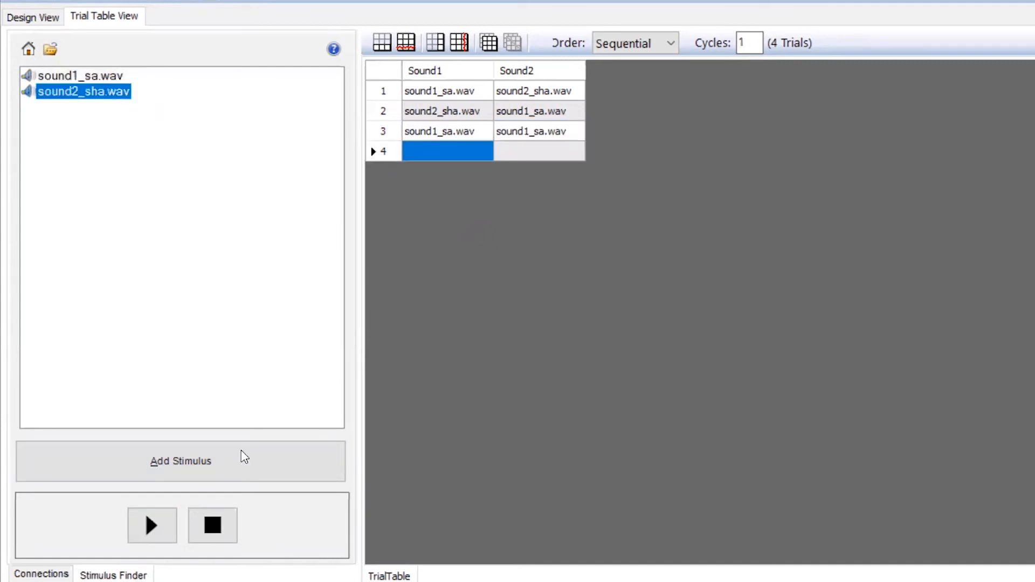
left_click(213, 477)
left_click(516, 152)
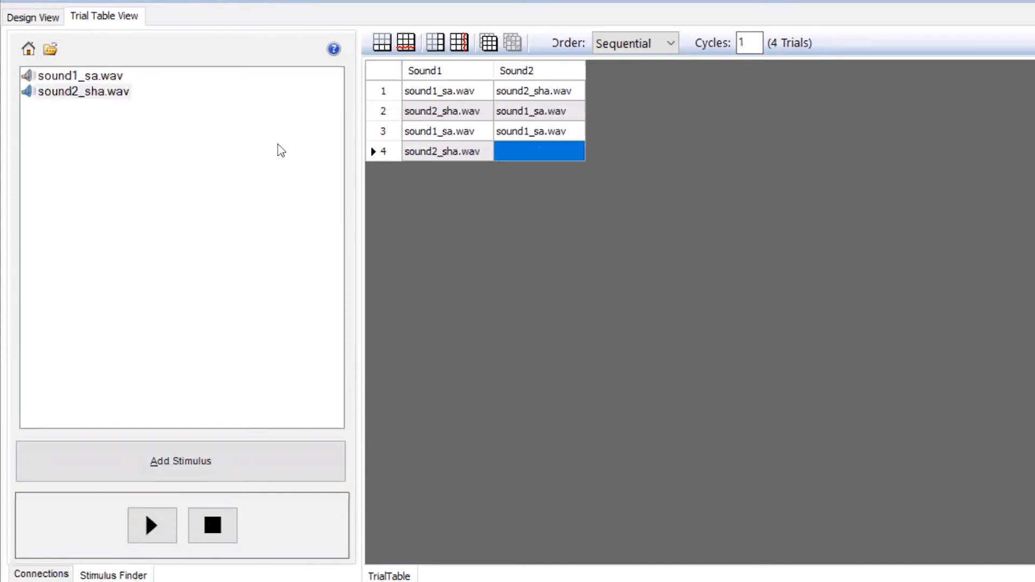
left_click(98, 95)
left_click(214, 465)
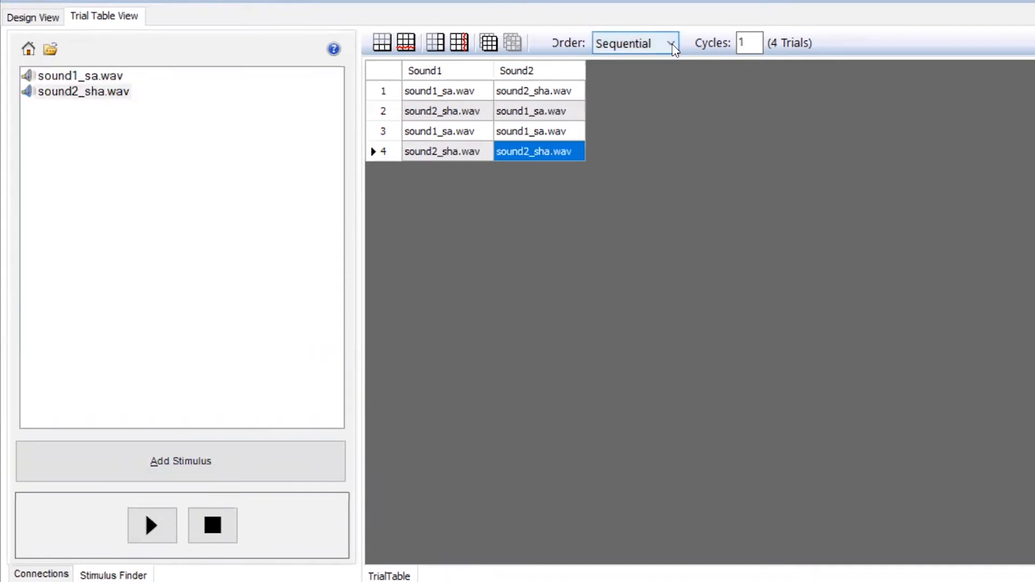
left_click(671, 44)
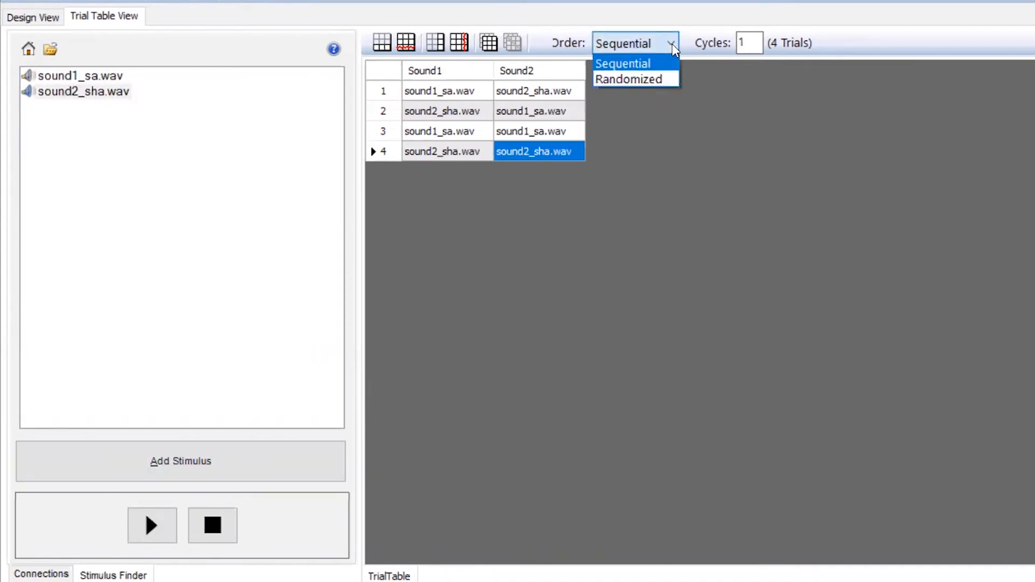
left_click(653, 77)
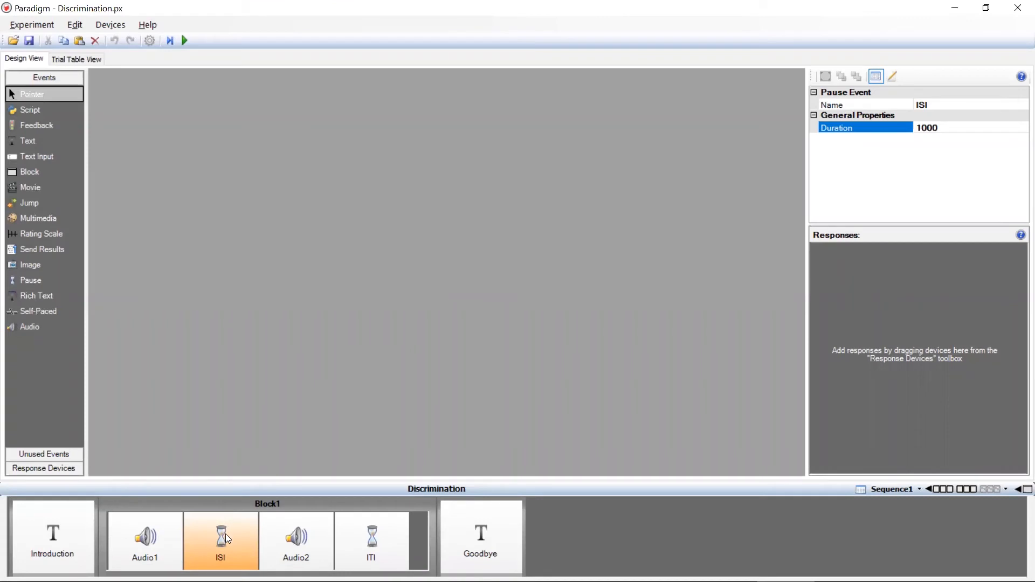
Set the Duration of the ISI pause event in Block1 to 500
left_click(226, 538)
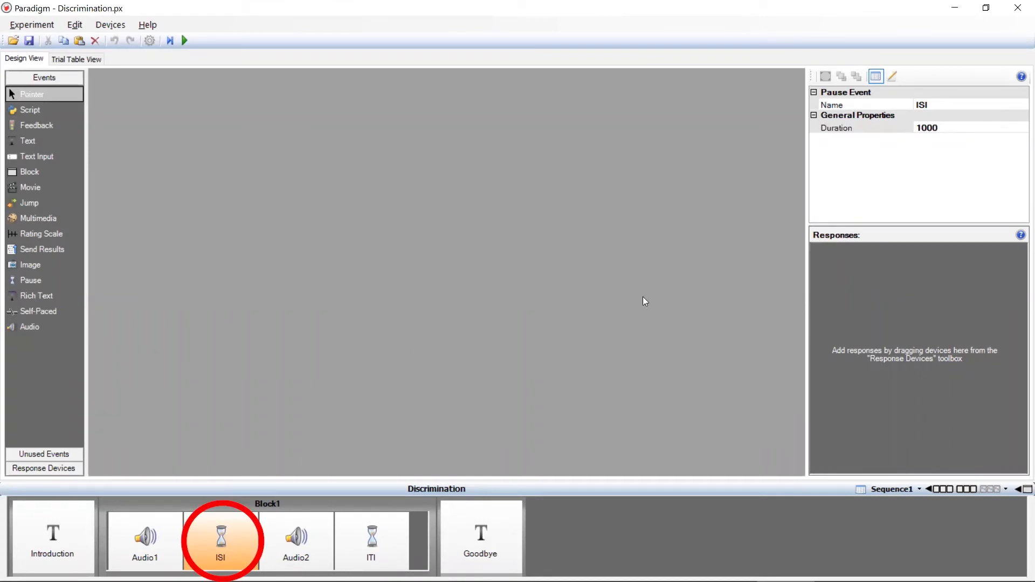
left_click(929, 132)
left_click_drag(925, 129, 874, 135)
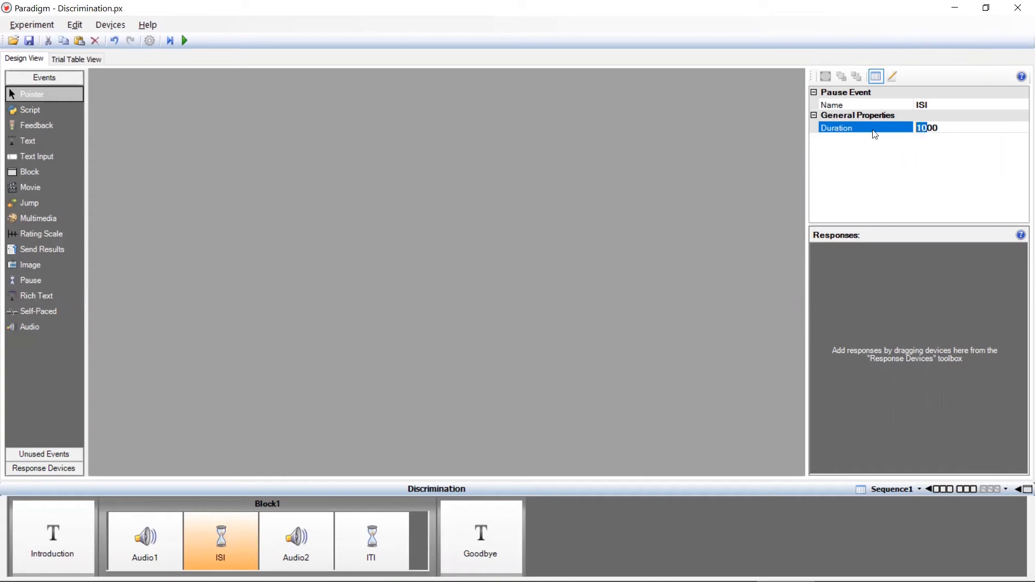
type("5")
left_click(399, 447)
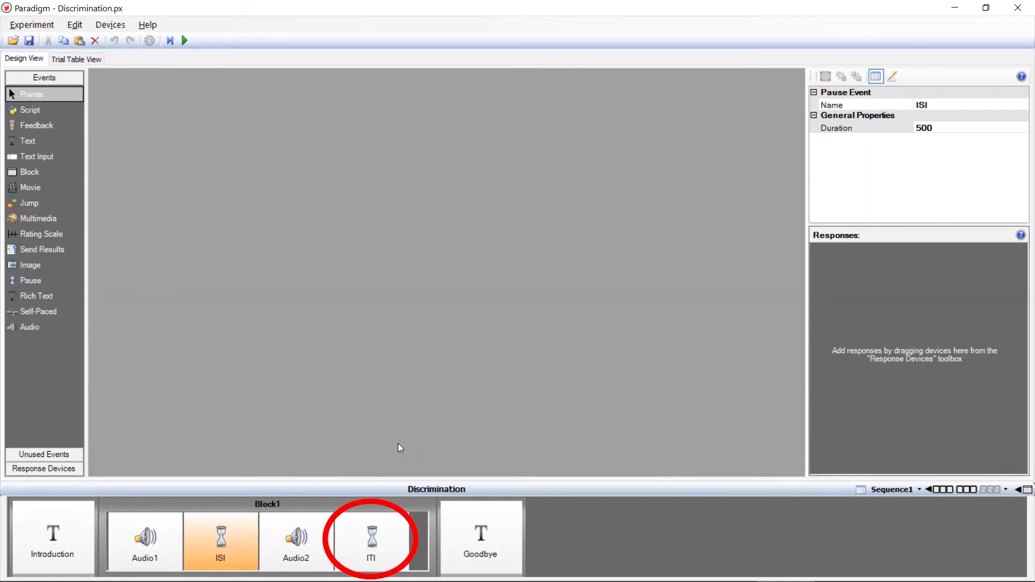
Set the Duration of the ITI pause event in Block1 to 3000
left_click(361, 537)
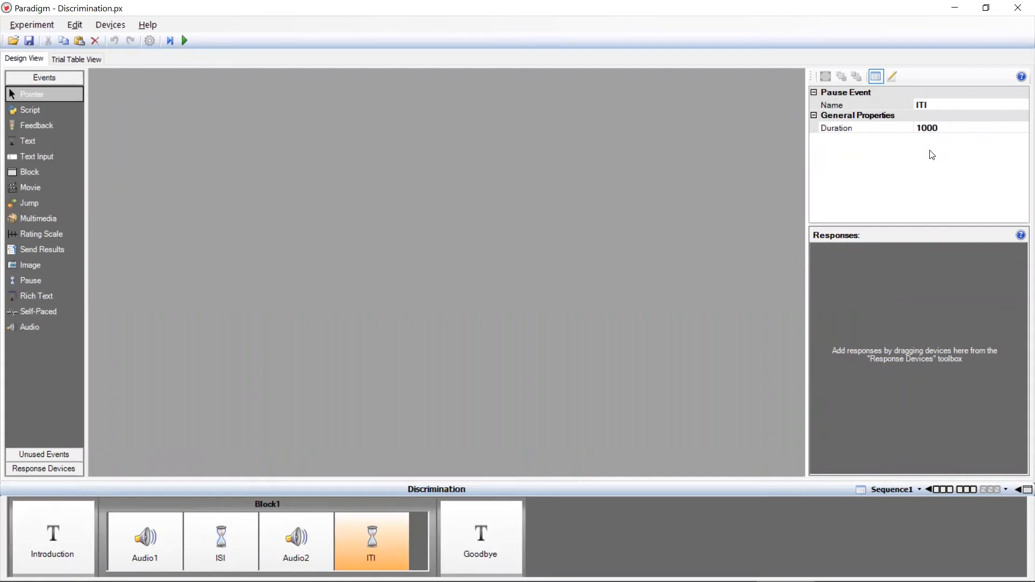
left_click(923, 128)
left_click_drag(922, 127, 912, 126)
type("3")
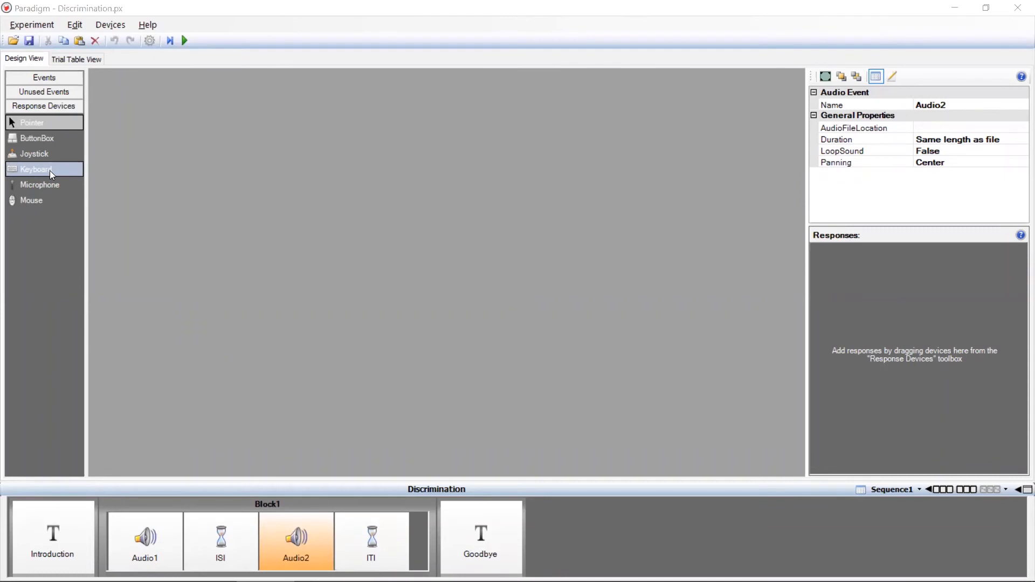
Add a Keyboard response to the Audio2 event and allow only the keys a and l
left_click_drag(52, 173, 901, 275)
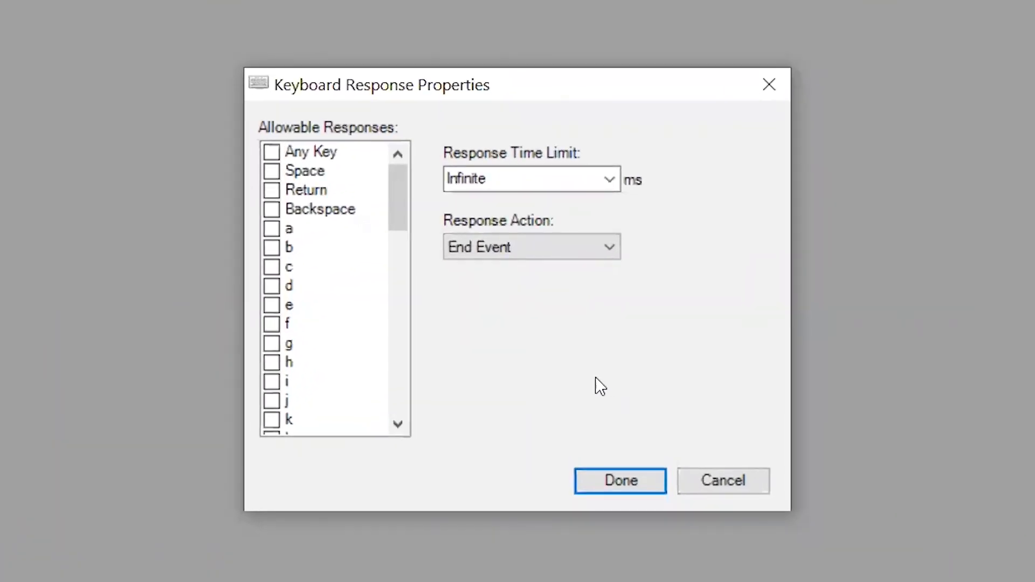
left_click(404, 433)
left_click(403, 433)
left_click(403, 432)
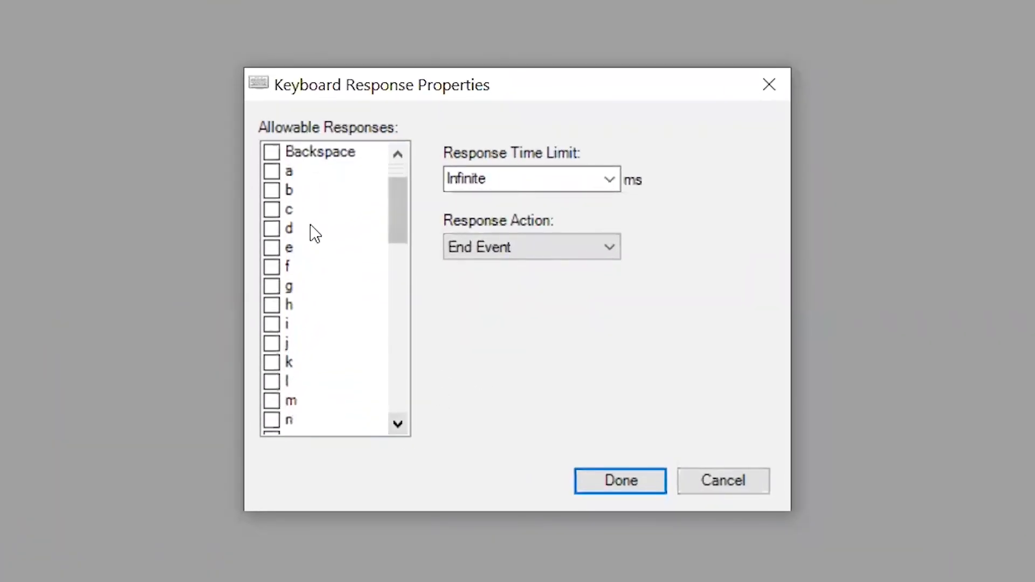
left_click(273, 172)
left_click(295, 383)
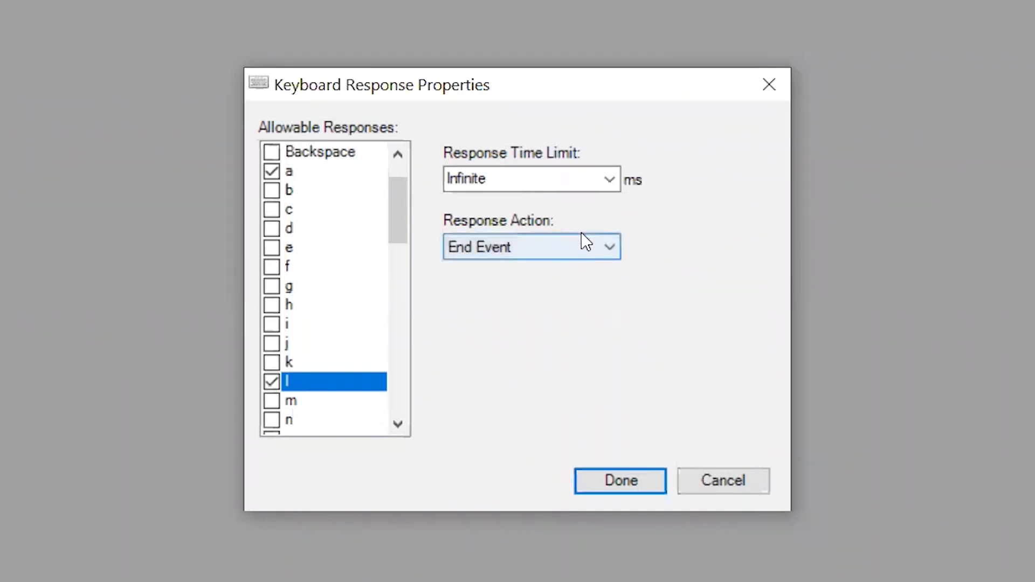
Set the keyboard response's time limit to 2000 ms and apply the response properties
left_click_drag(536, 182, 400, 200)
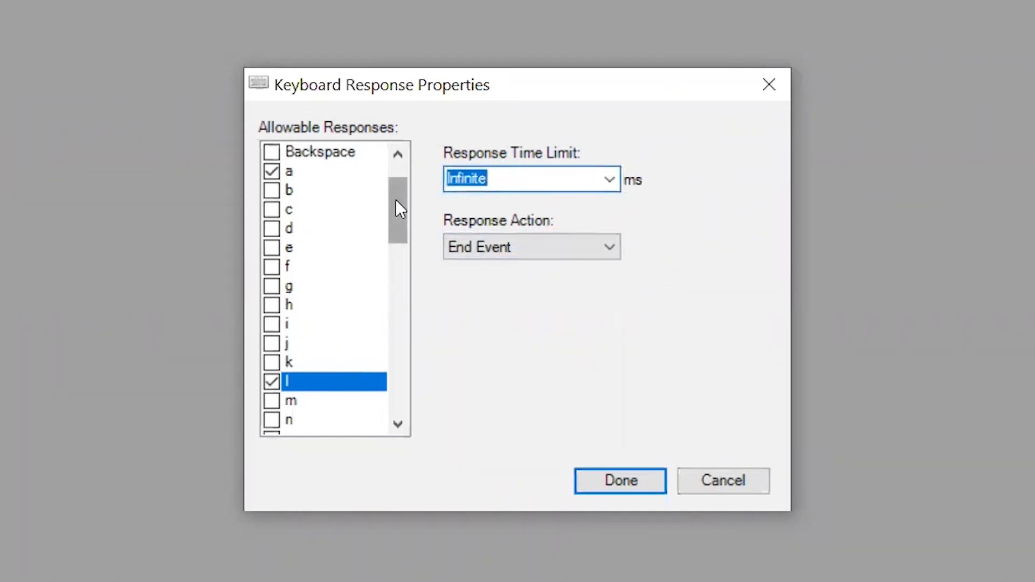
type("2000")
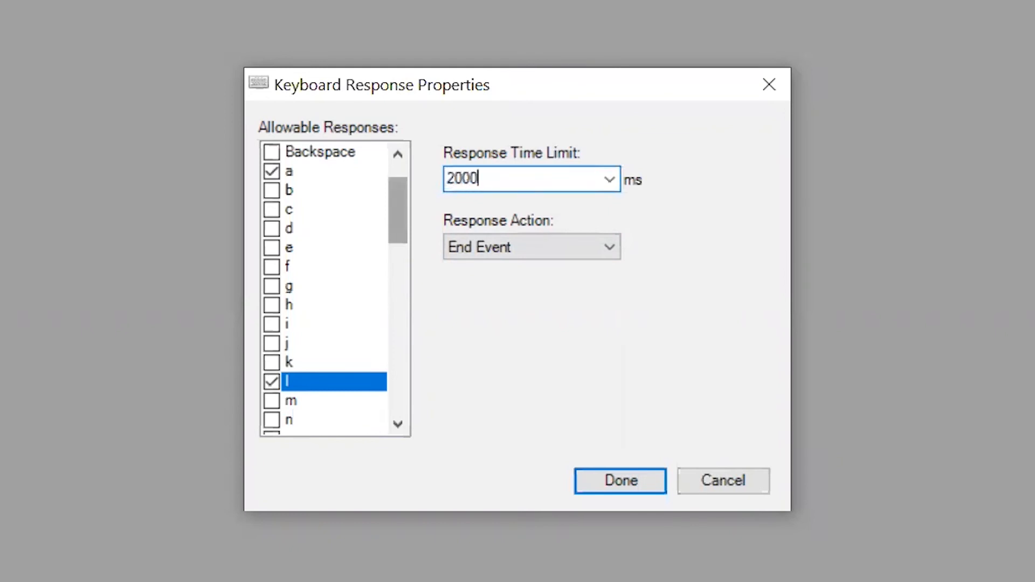
left_click(627, 477)
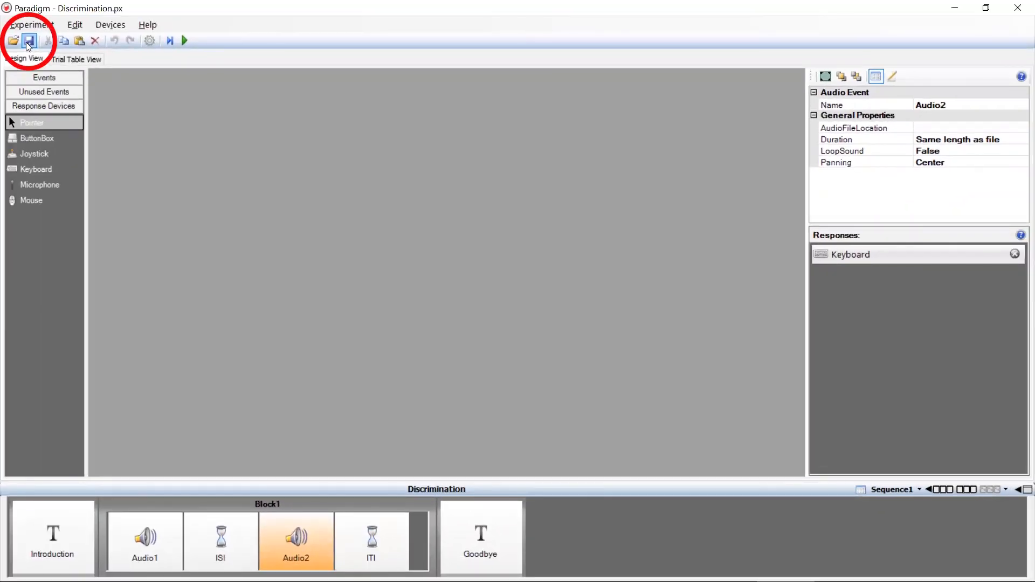
Save the experiment, then run it with session number 1 and start the trials from the welcome screen
left_click(29, 43)
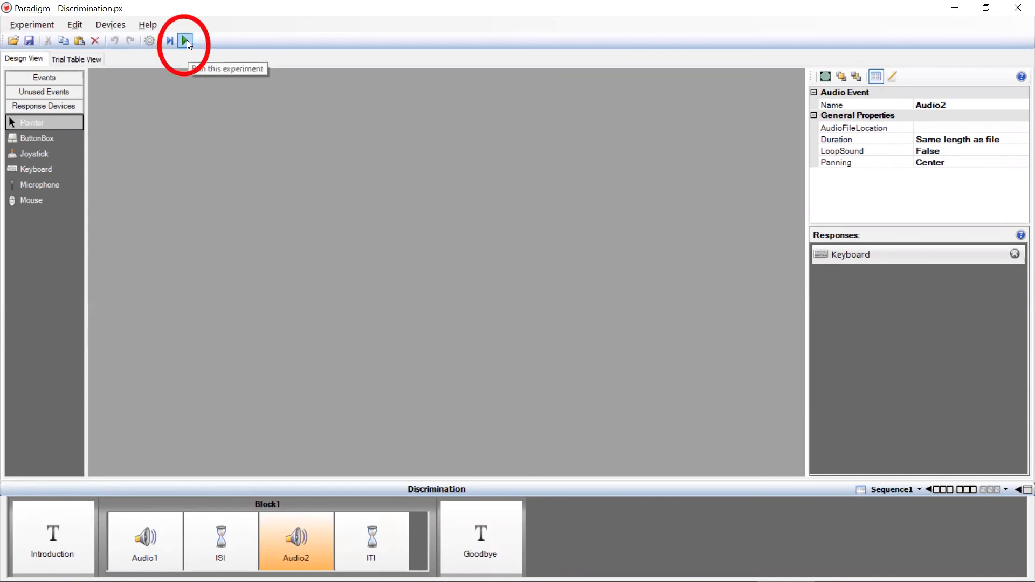
left_click(186, 41)
left_click(555, 317)
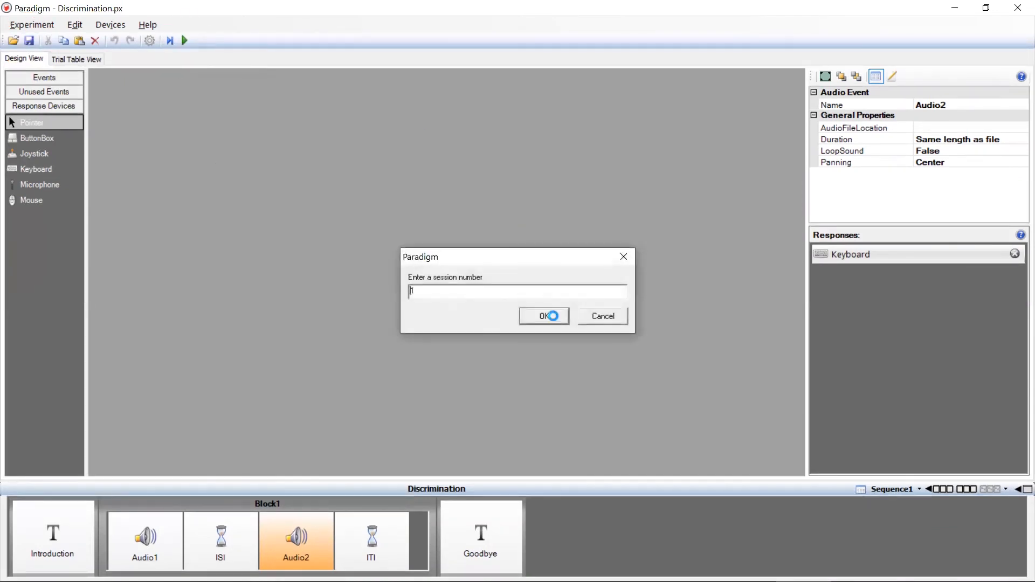
left_click(555, 319)
left_click(569, 318)
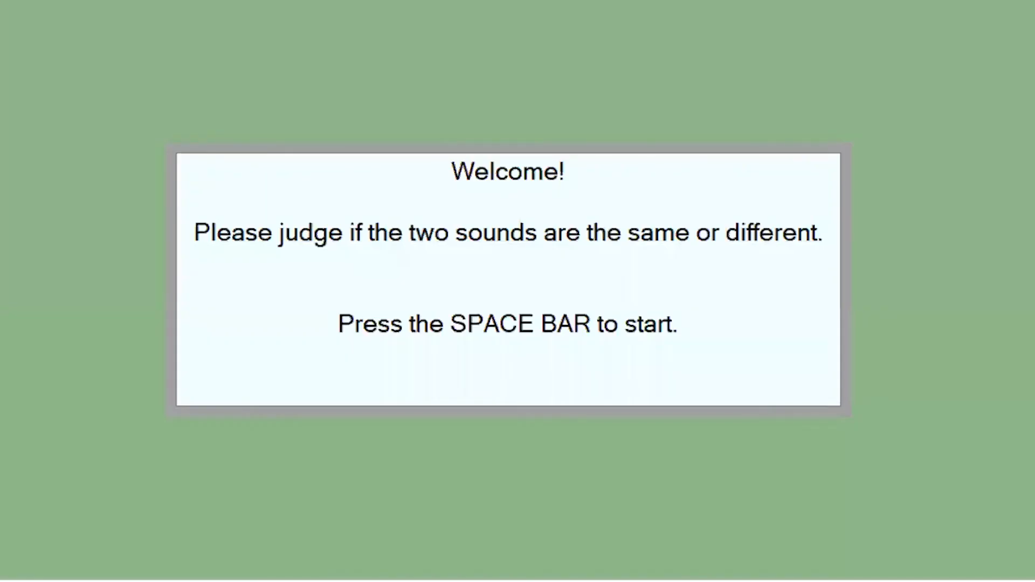
key("space")
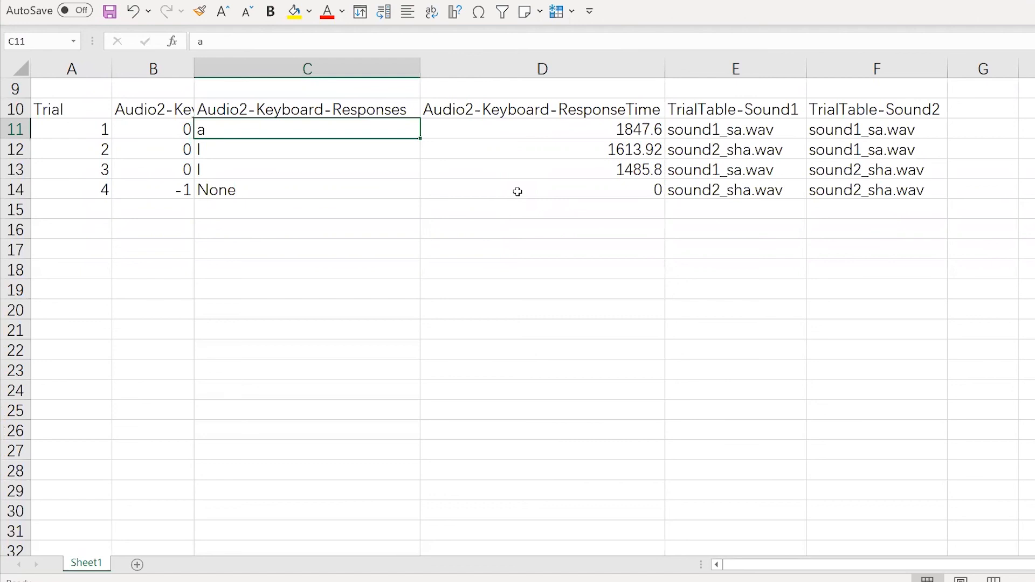
Examine the recorded Audio2 keyboard responses for trials 2 and 4 in the Excel results sheet
left_click(399, 144)
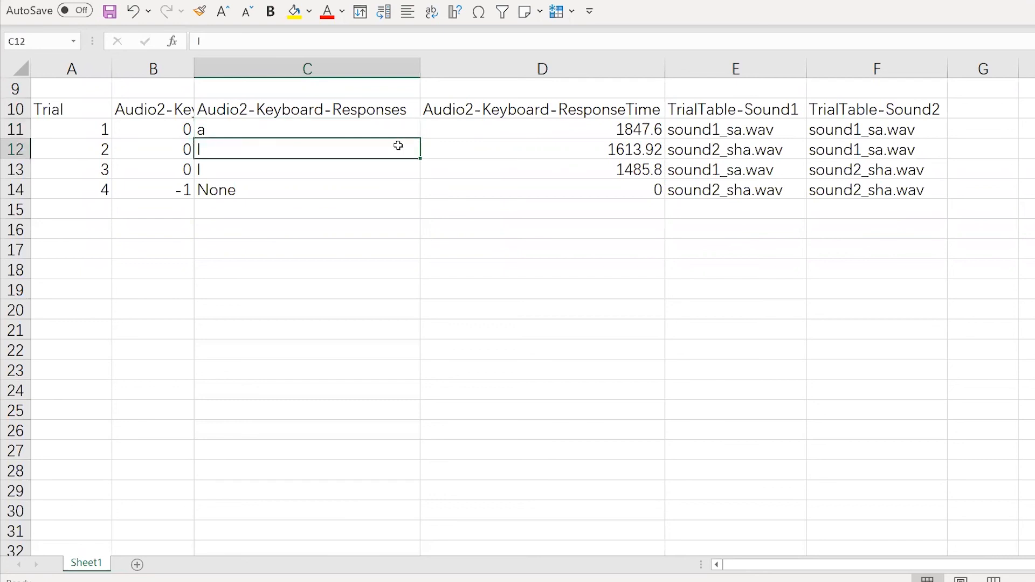
left_click(404, 188)
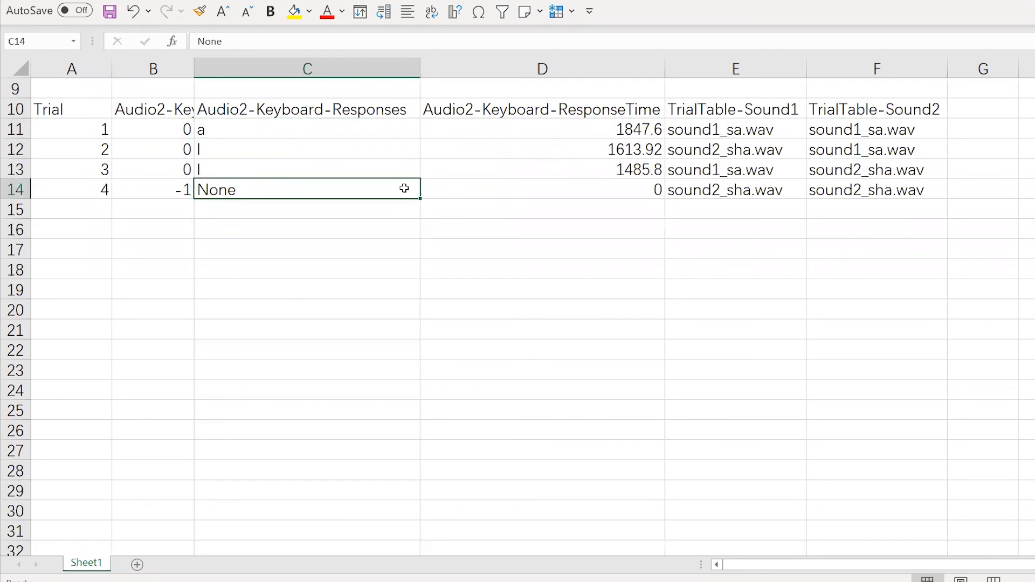